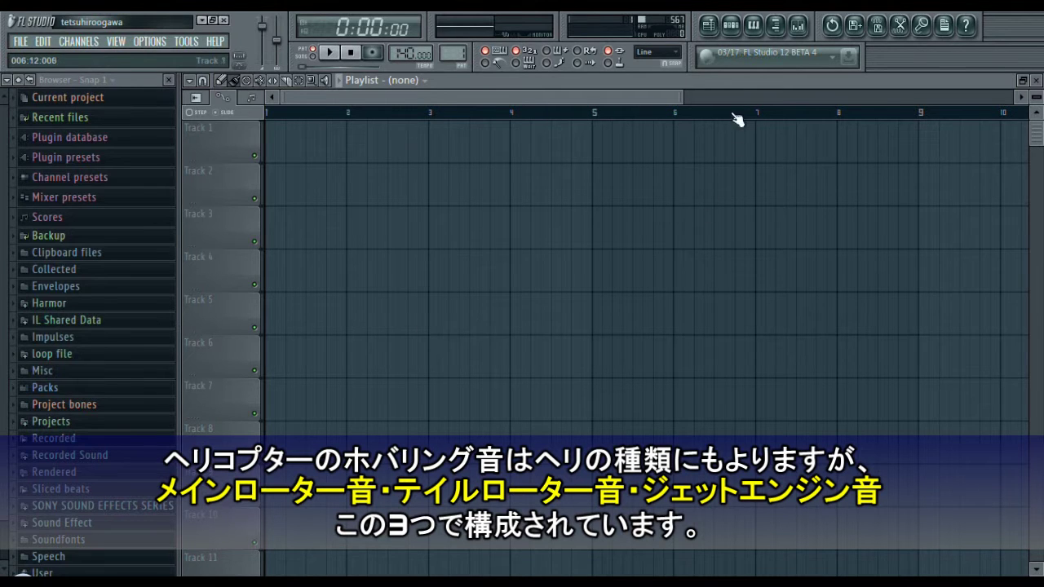
Replace the Sampler channel with a Harmor instrument and show its image section in full.
left_click(731, 34)
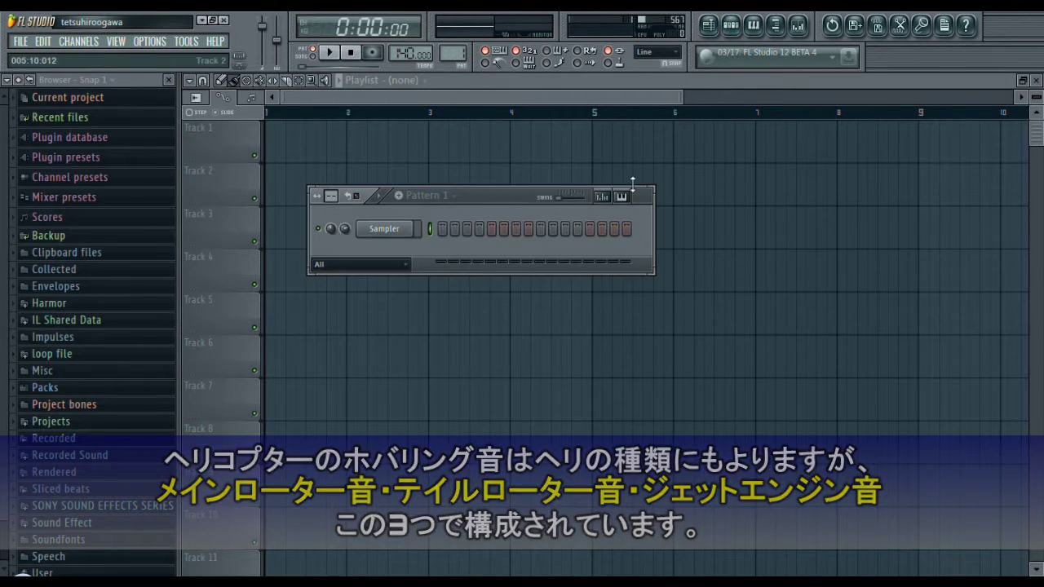
right_click(402, 234)
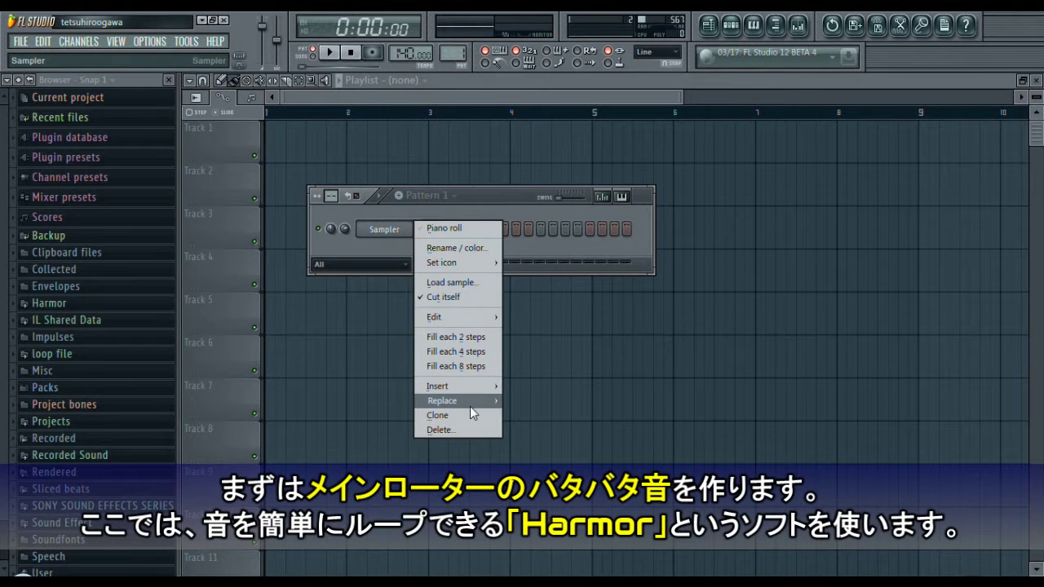
mouse_move(470, 402)
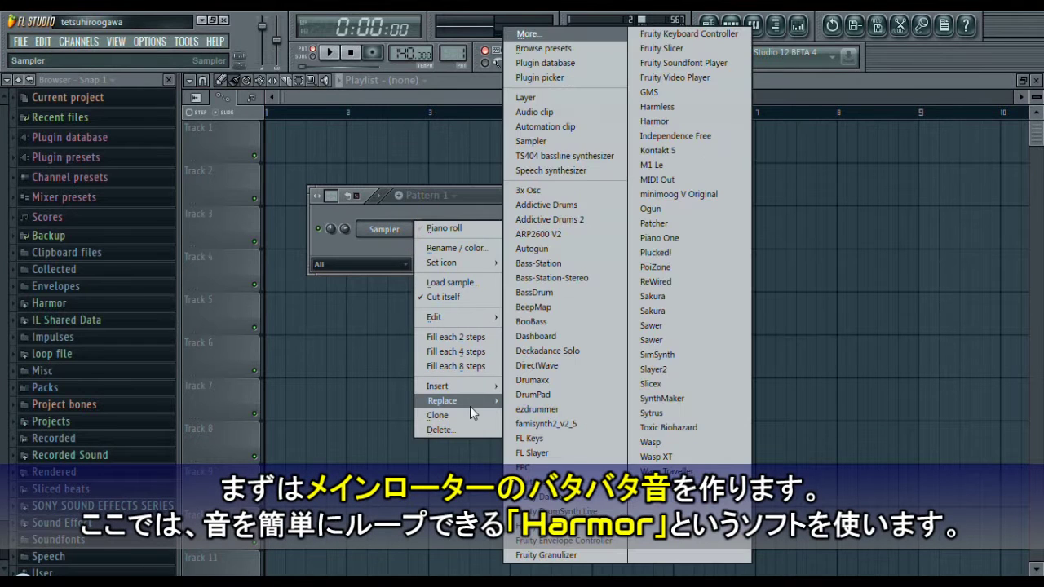
left_click(677, 120)
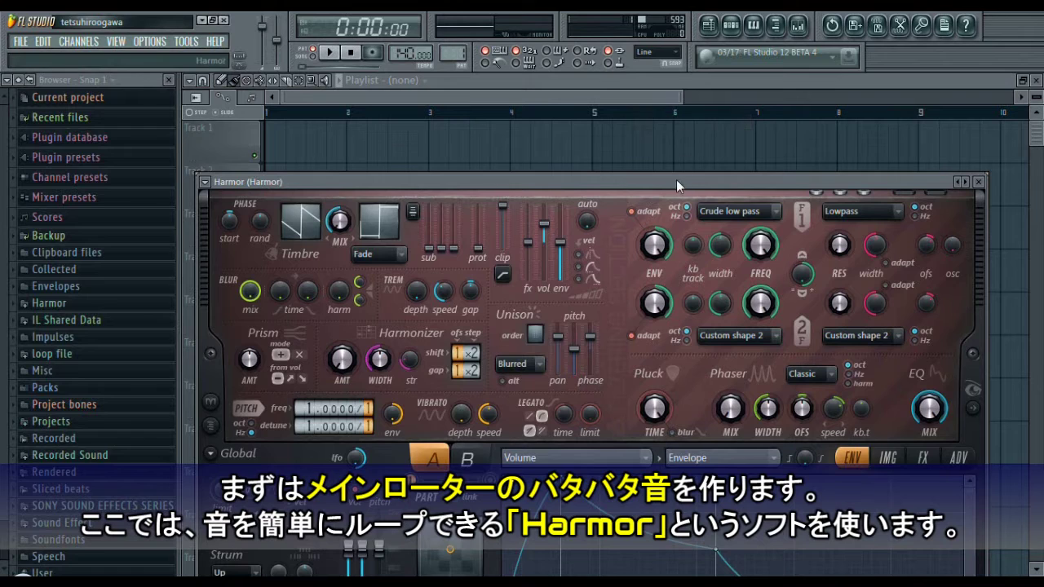
left_click_drag(676, 181, 684, 84)
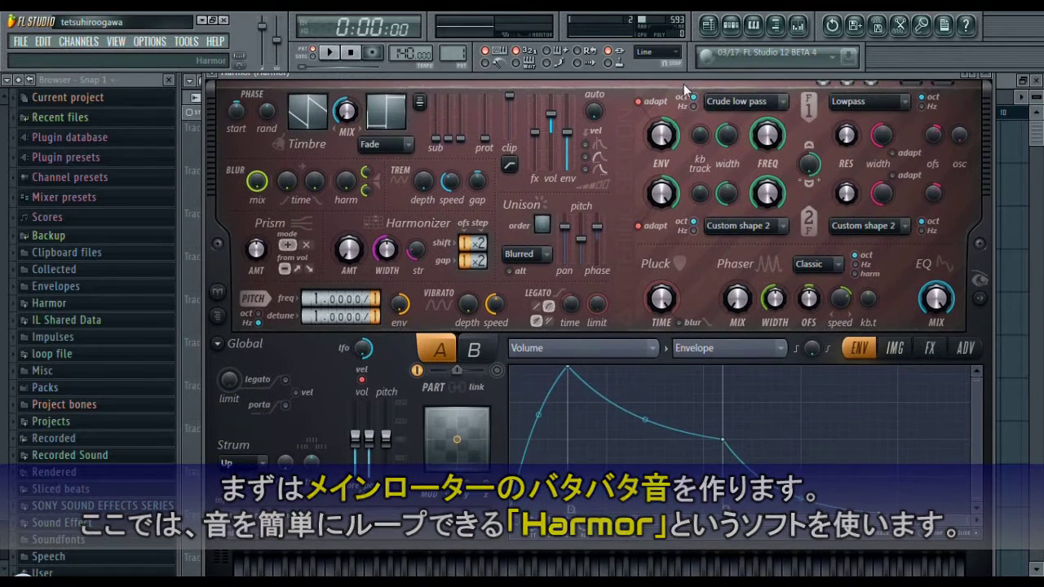
left_click(902, 351)
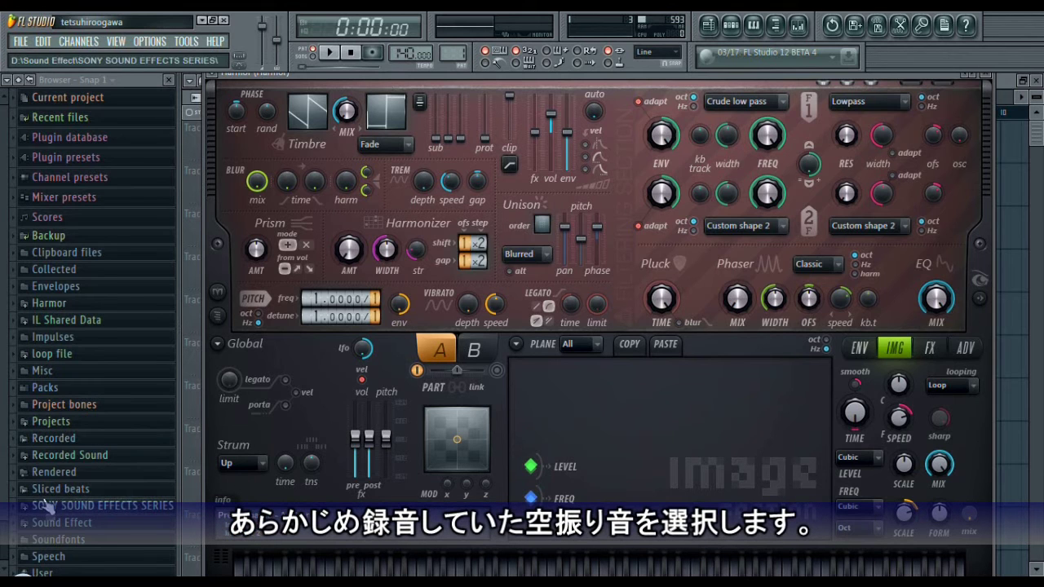
Open the air shot sample folder inside the 高サンプリング素材 folder.
left_click(49, 557)
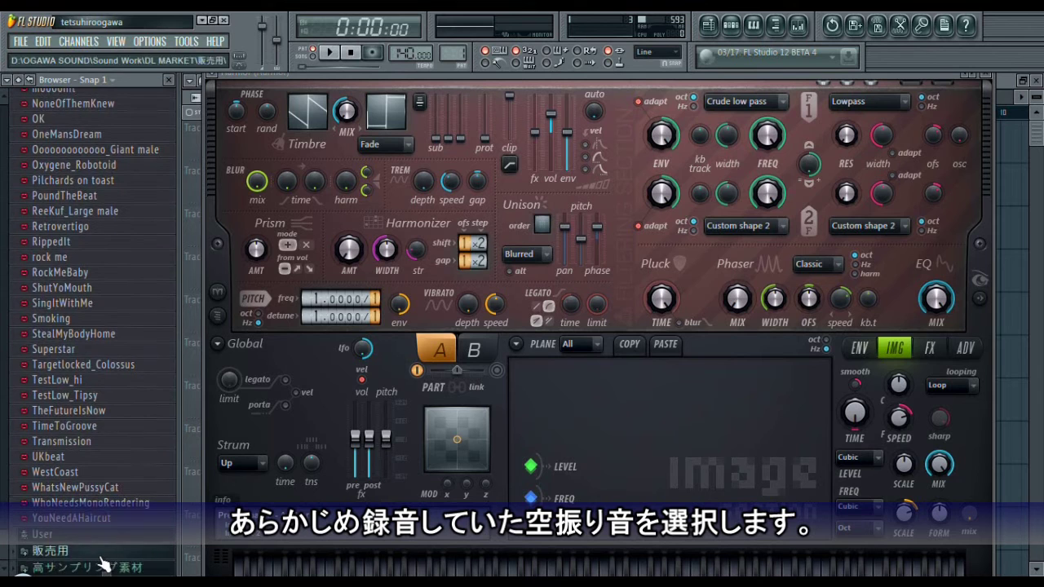
left_click(57, 569)
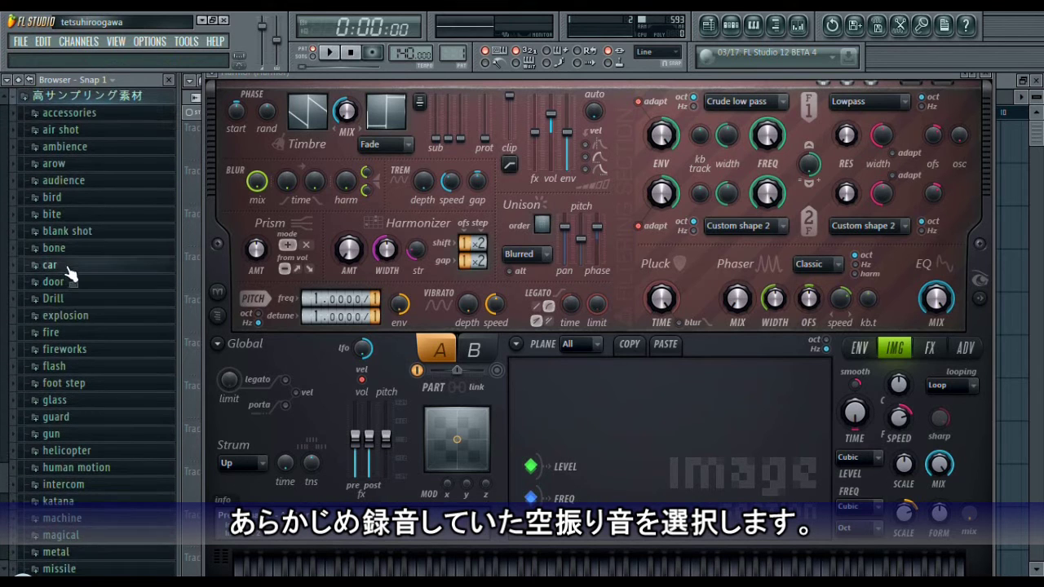
left_click(65, 132)
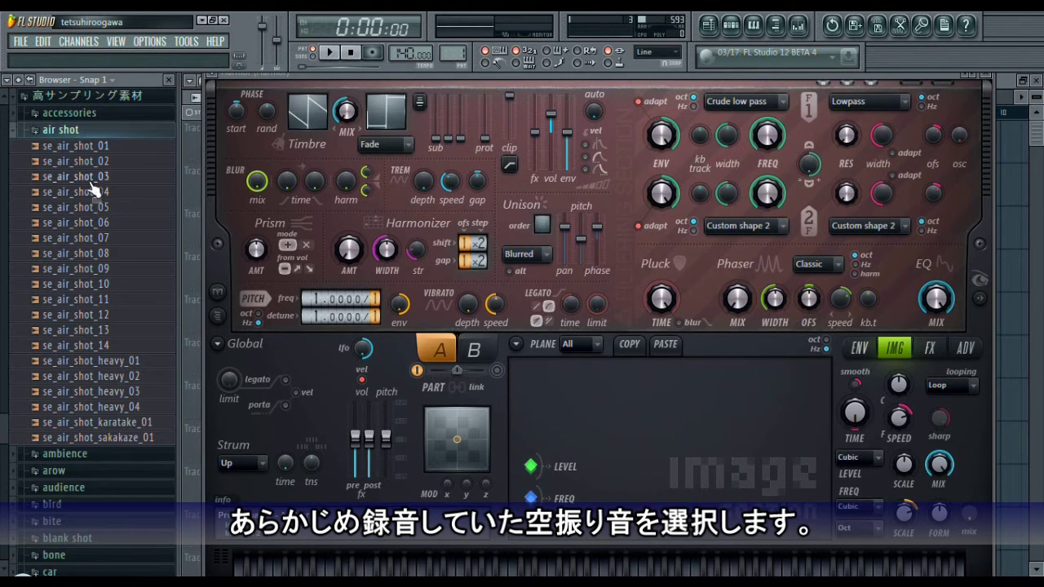
Audition se_air_shot_07, se_air_shot_08 and se_air_shot_06, and load se_air_shot_06 into Harmor's image section.
left_click(104, 238)
left_click(114, 232)
left_click(111, 236)
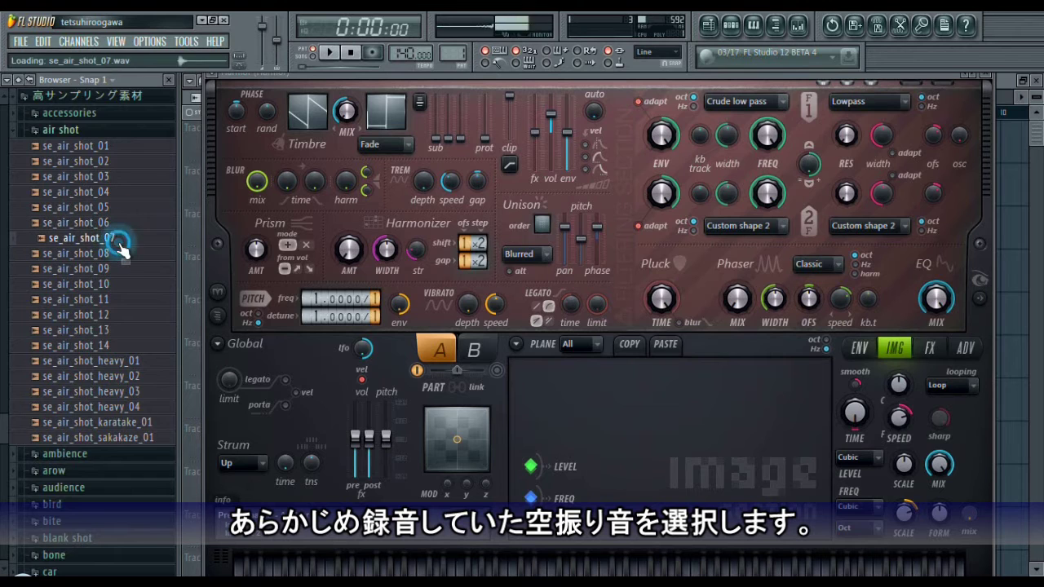
left_click(120, 255)
left_click(114, 250)
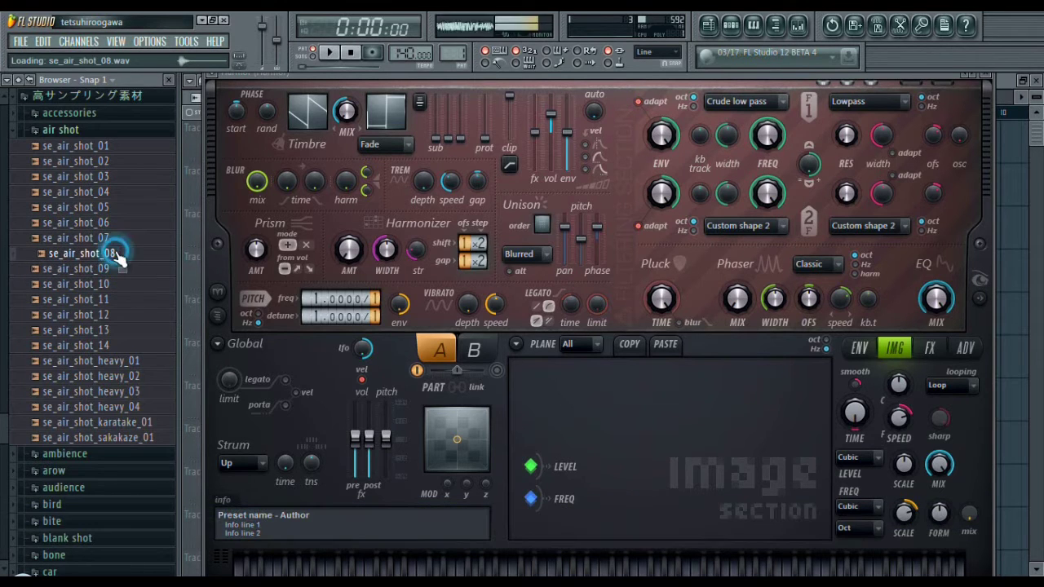
left_click(118, 238)
left_click(122, 225)
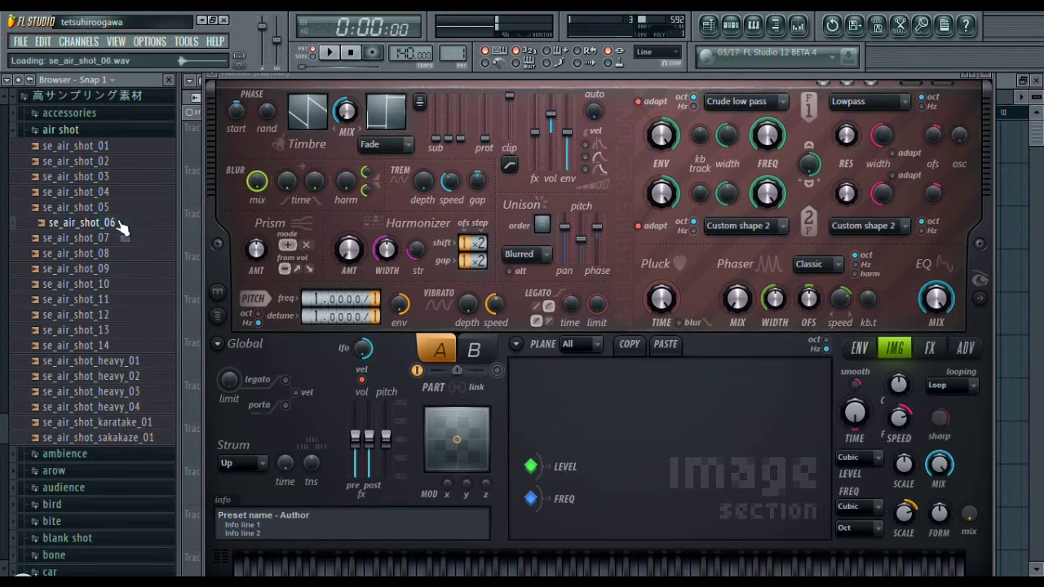
left_click_drag(120, 229, 595, 438)
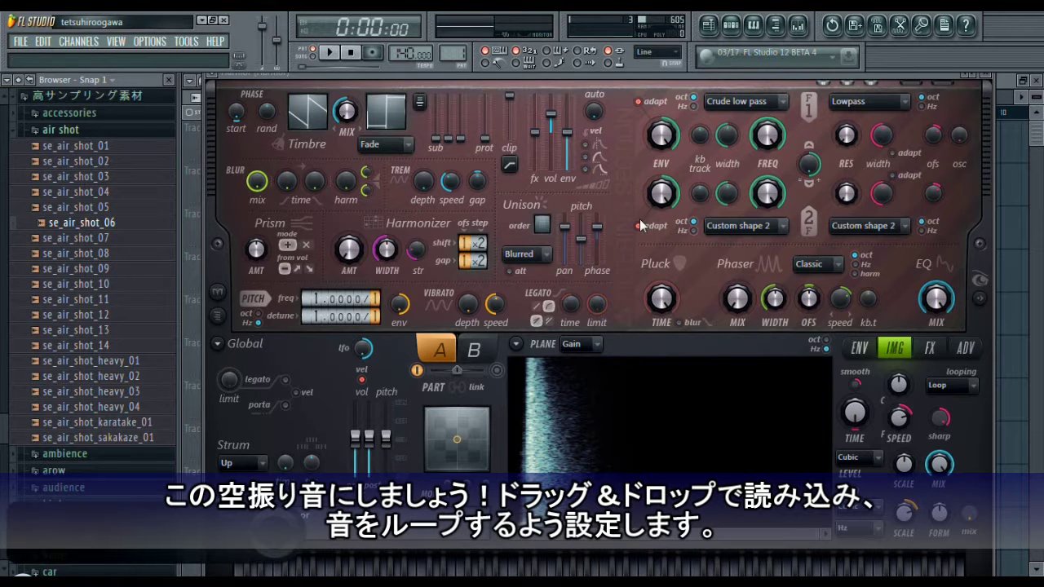
Enable the Harmor channel's first step in Pattern 1, lengthen the step grid to 32 steps and play the pattern.
left_click(731, 26)
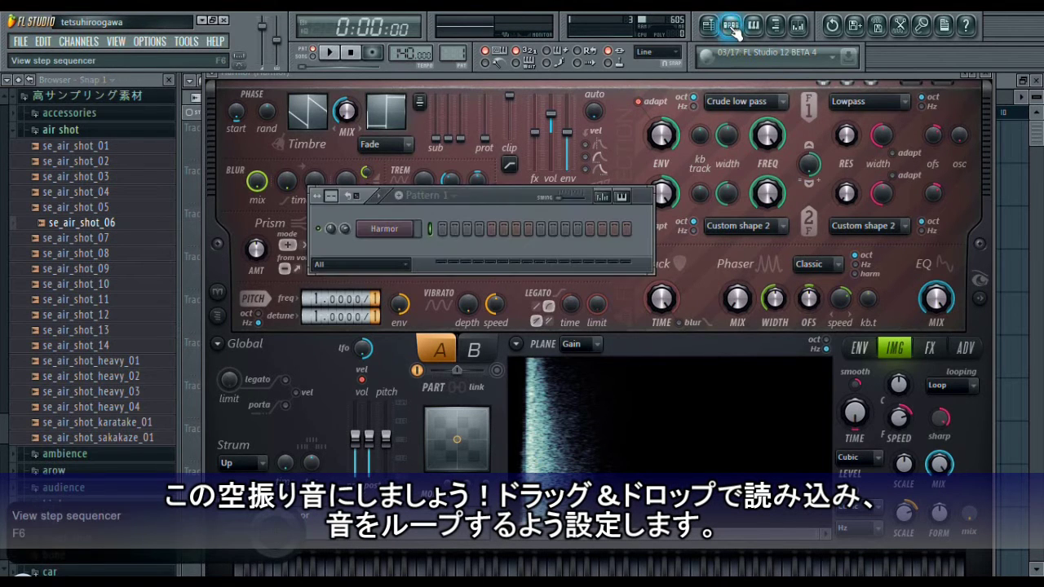
left_click(447, 230)
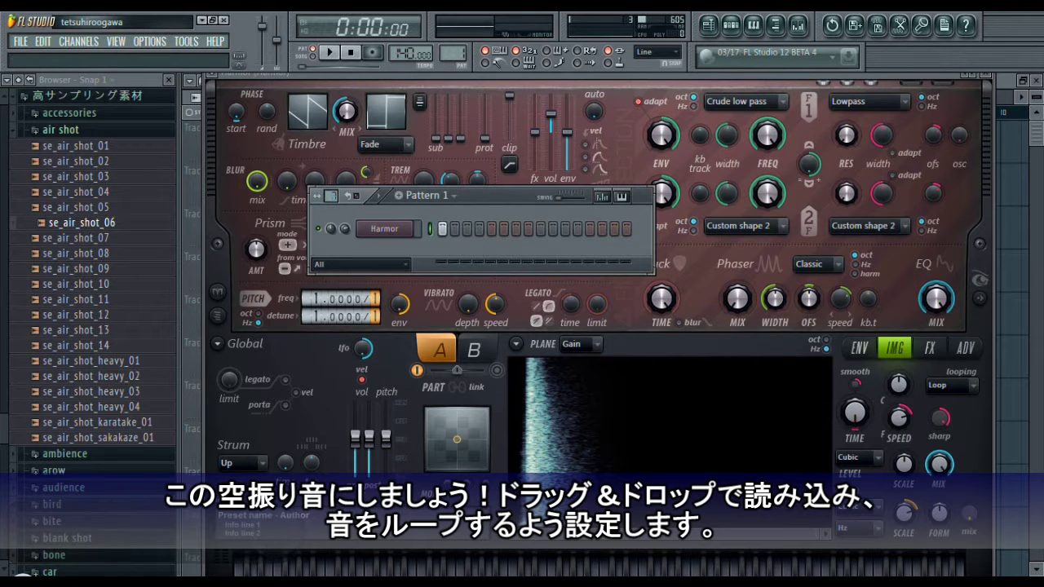
scroll(332, 196, "up", 4)
left_click(329, 52)
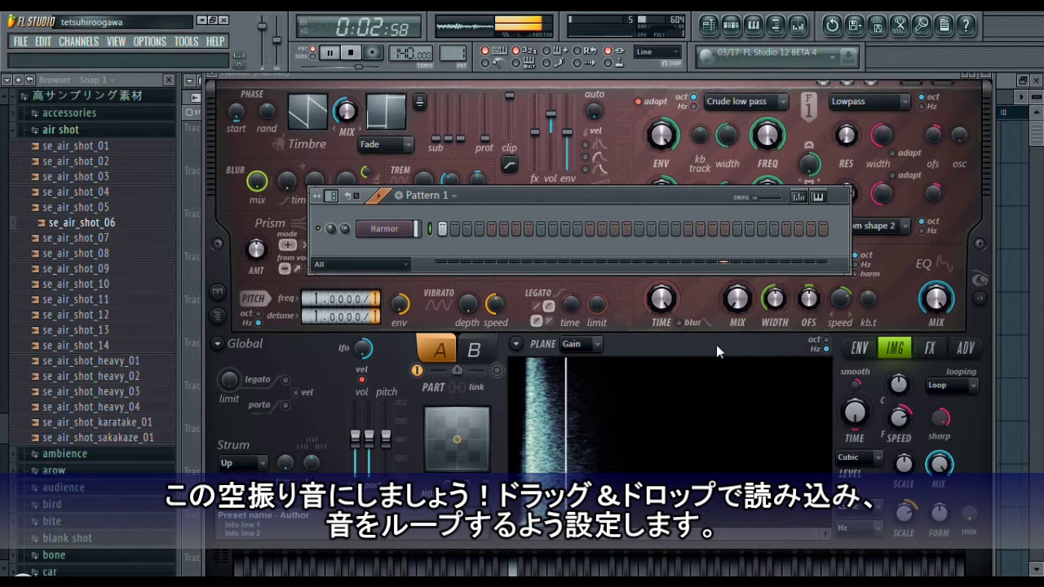
key("F6")
Speed up Harmor's image loop and deepen its pitch with a detune divisor of 2 and a main pitch of -408 cents.
left_click_drag(898, 413, 900, 367)
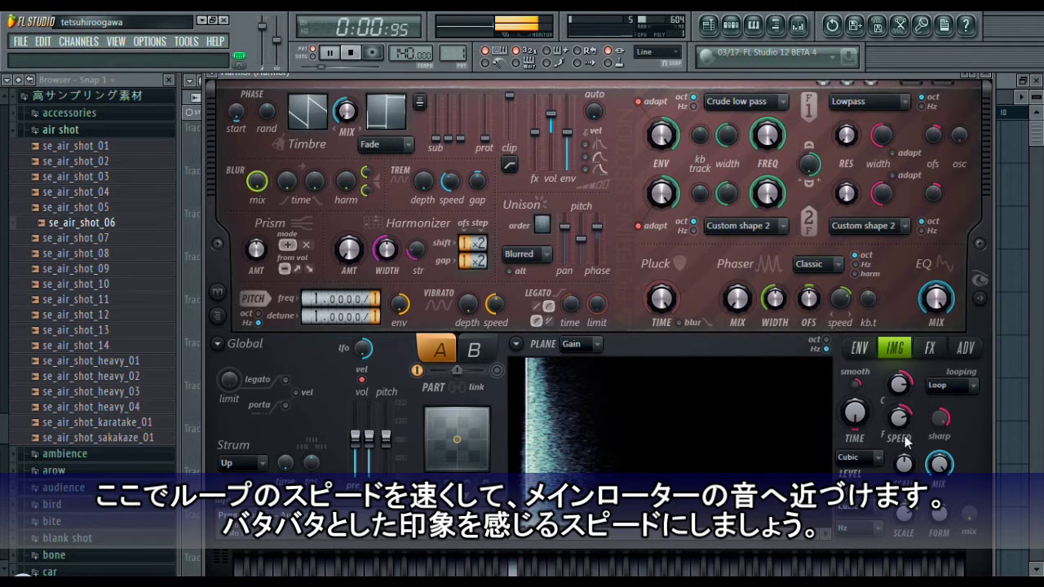
left_click_drag(386, 438, 385, 449)
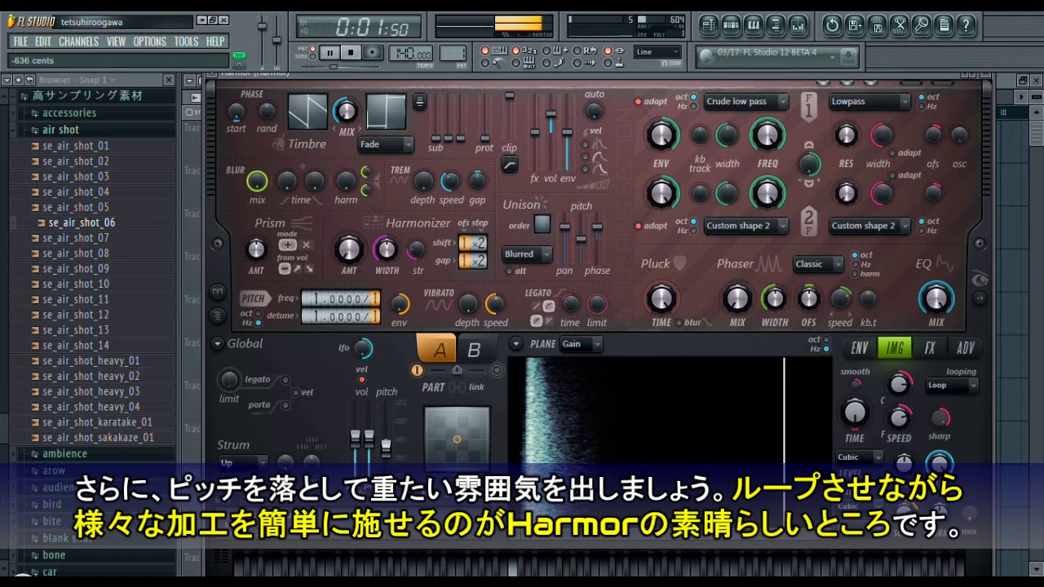
left_click(376, 316)
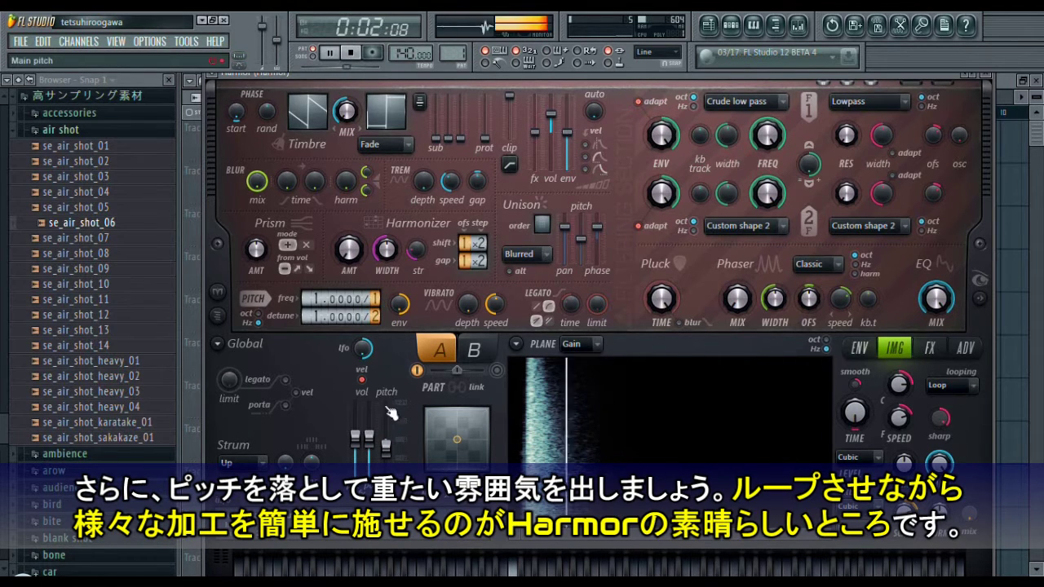
left_click_drag(386, 447, 386, 438)
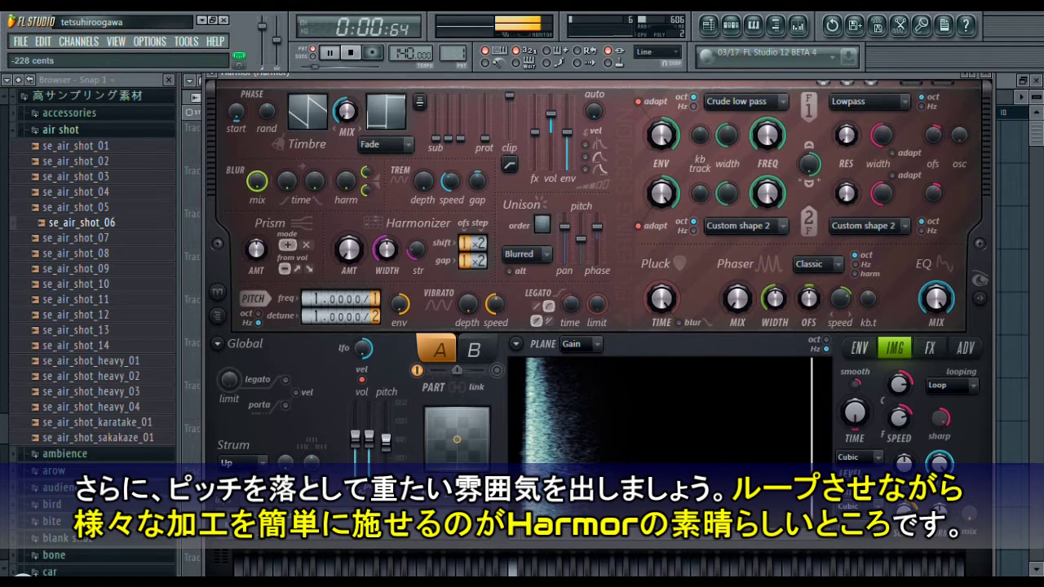
scroll(396, 447, "down", 4)
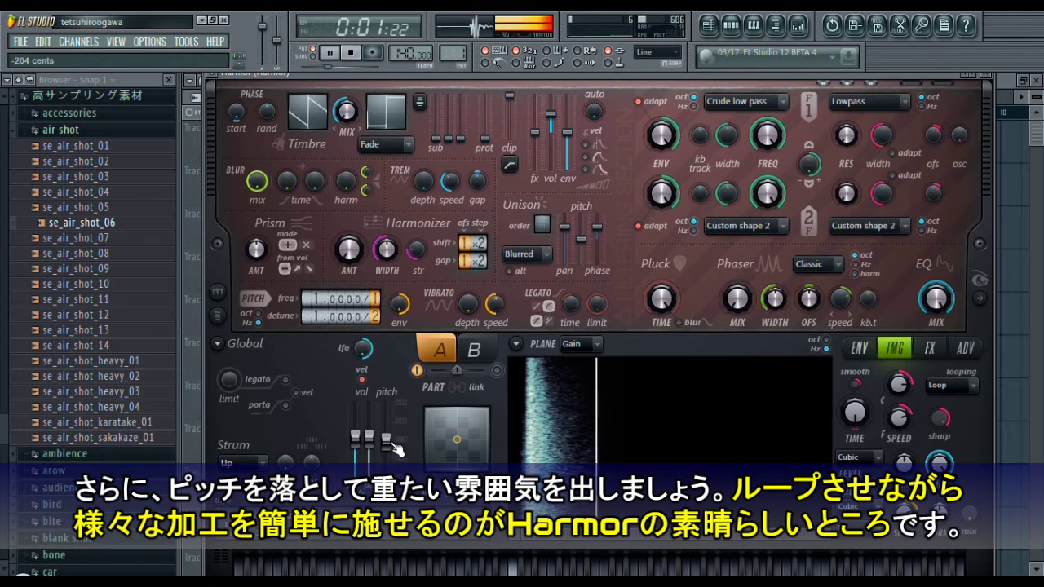
scroll(395, 447, "down", 8)
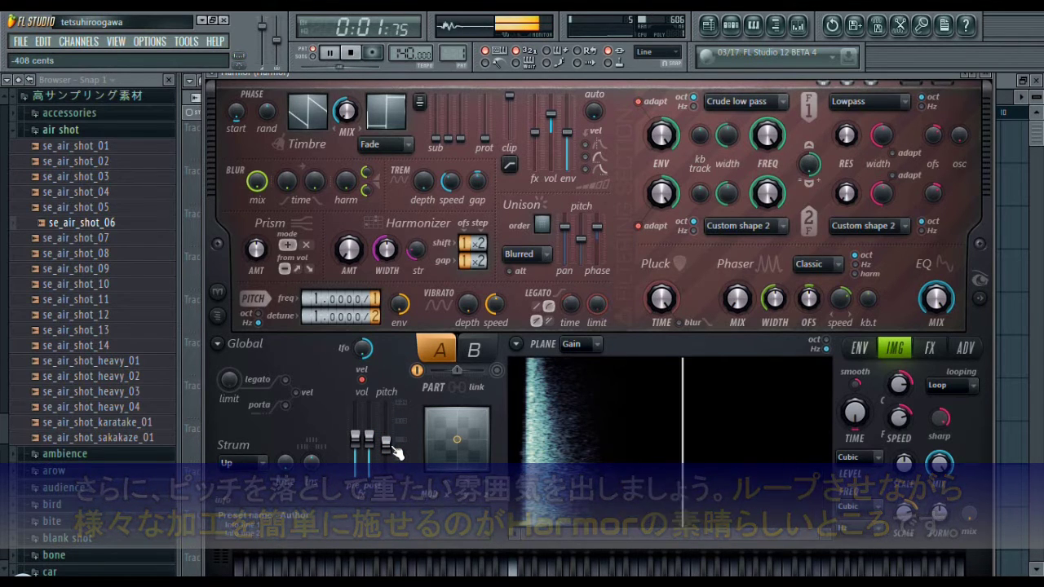
Set Harmor's distortion effect to Sincrush.
left_click(929, 349)
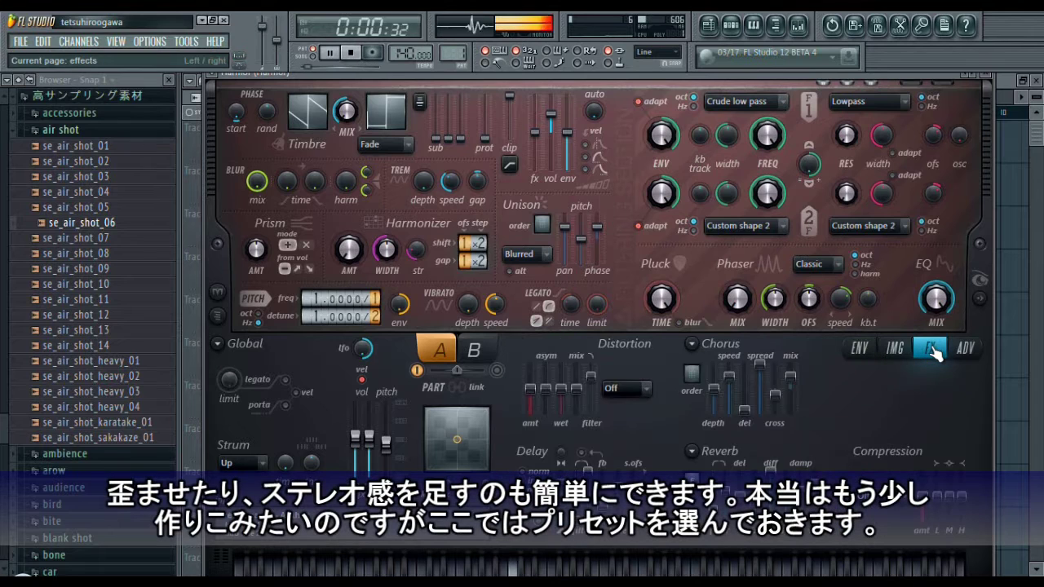
left_click(646, 390)
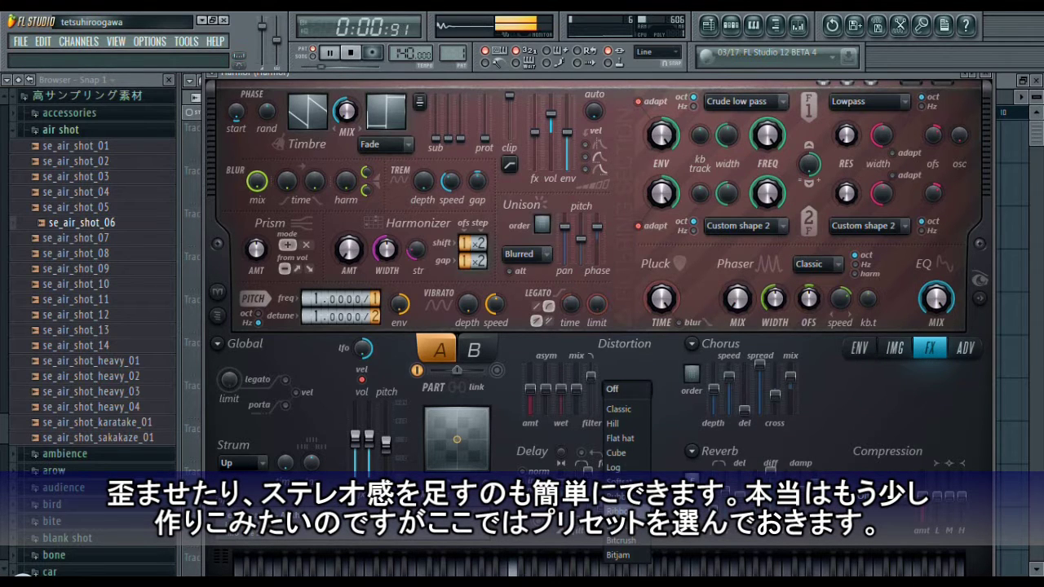
left_click(620, 497)
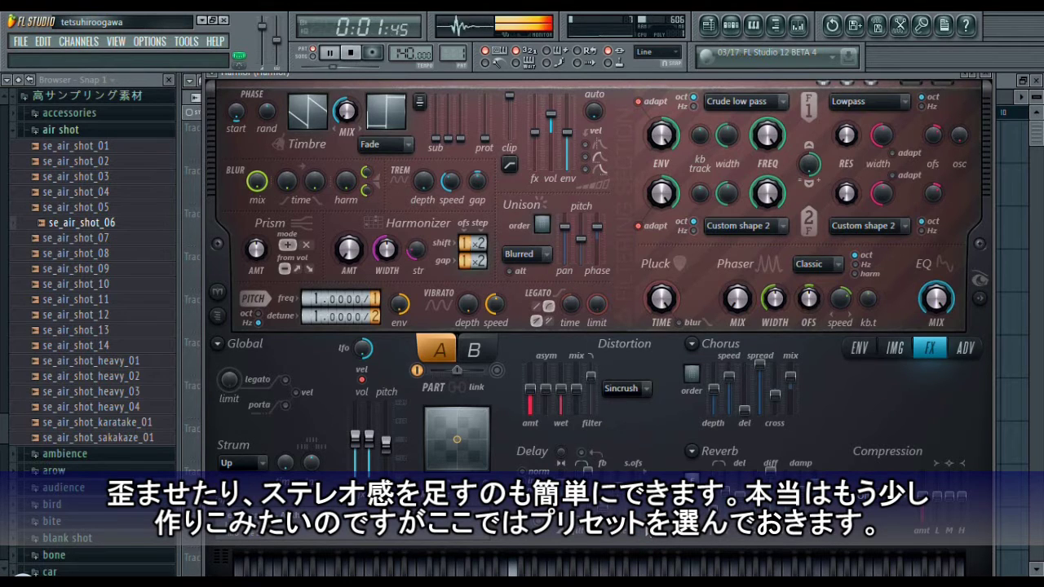
Apply the Stereoized chorus preset and a compression preset to Harmor, and finish by closing it and stopping playback.
left_click(693, 345)
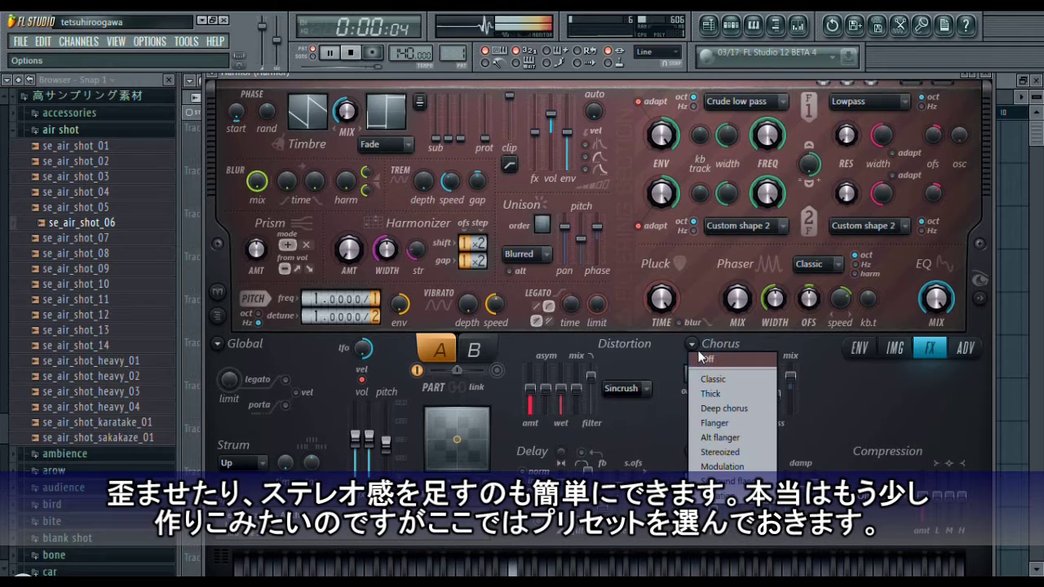
left_click(729, 457)
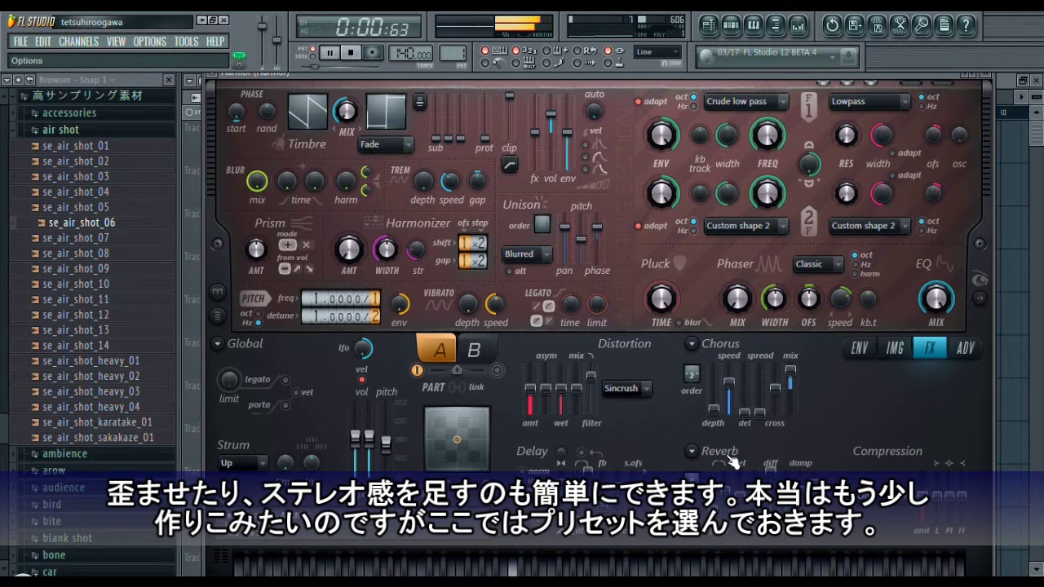
left_click(891, 510)
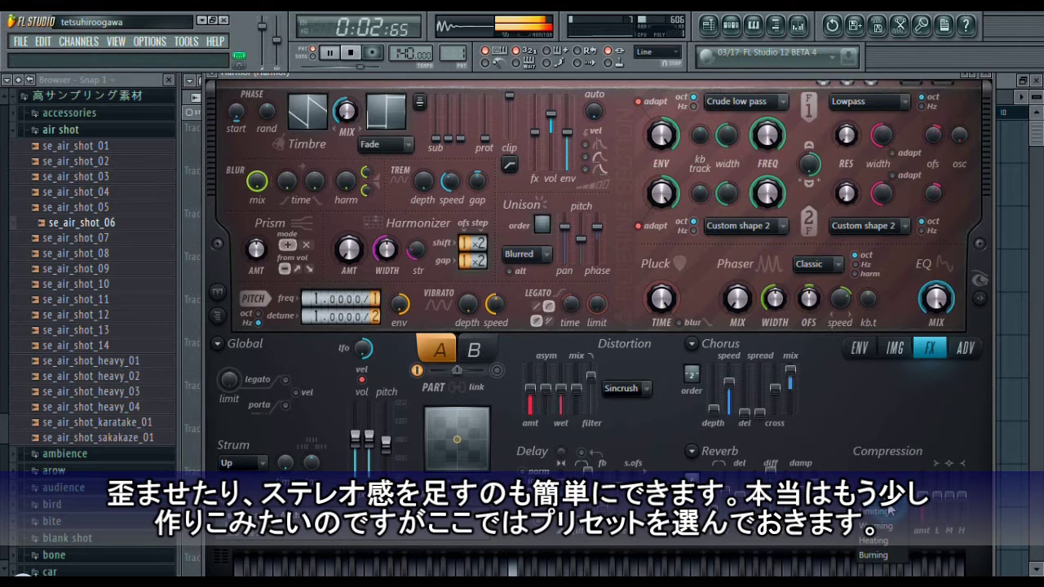
left_click(885, 525)
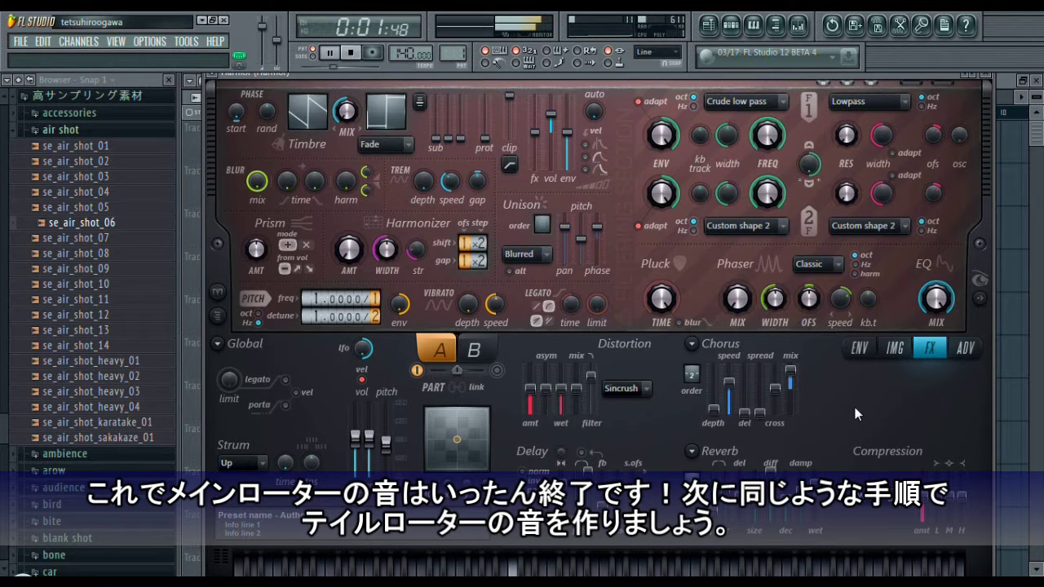
left_click(987, 79)
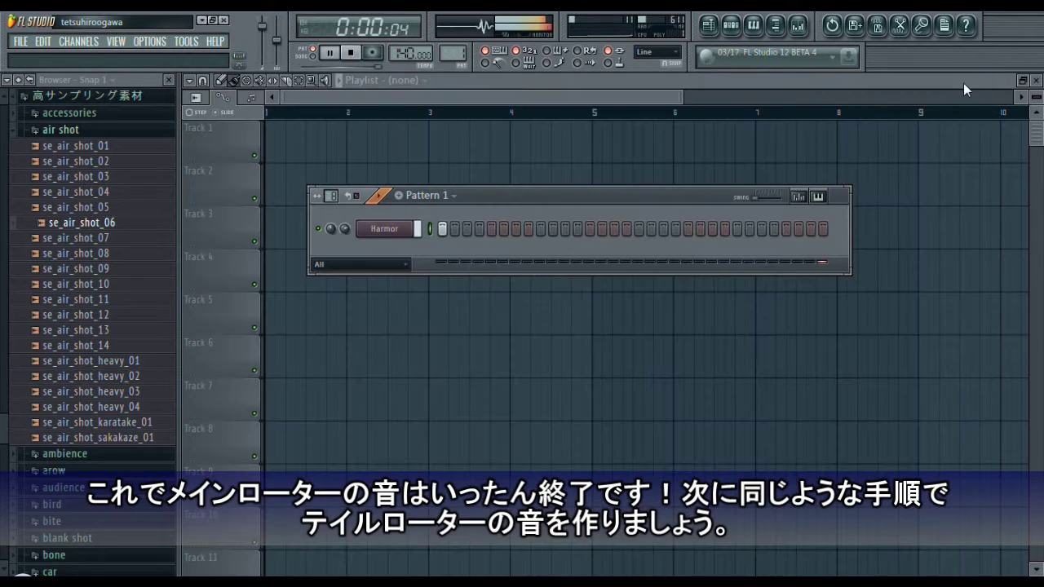
key("space")
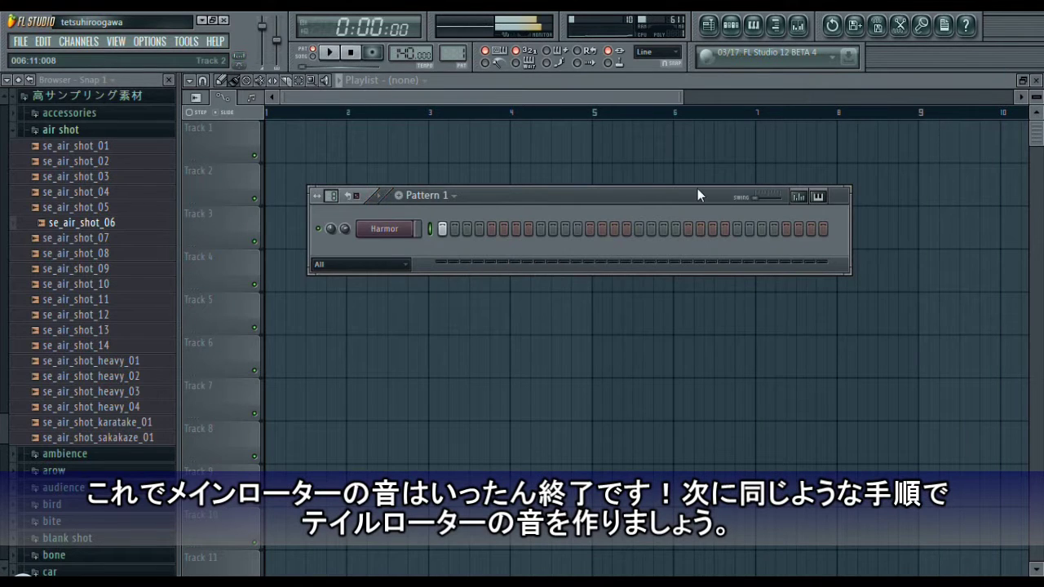
Insert a second Harmor channel in Pattern 1 and show its image section.
right_click(405, 234)
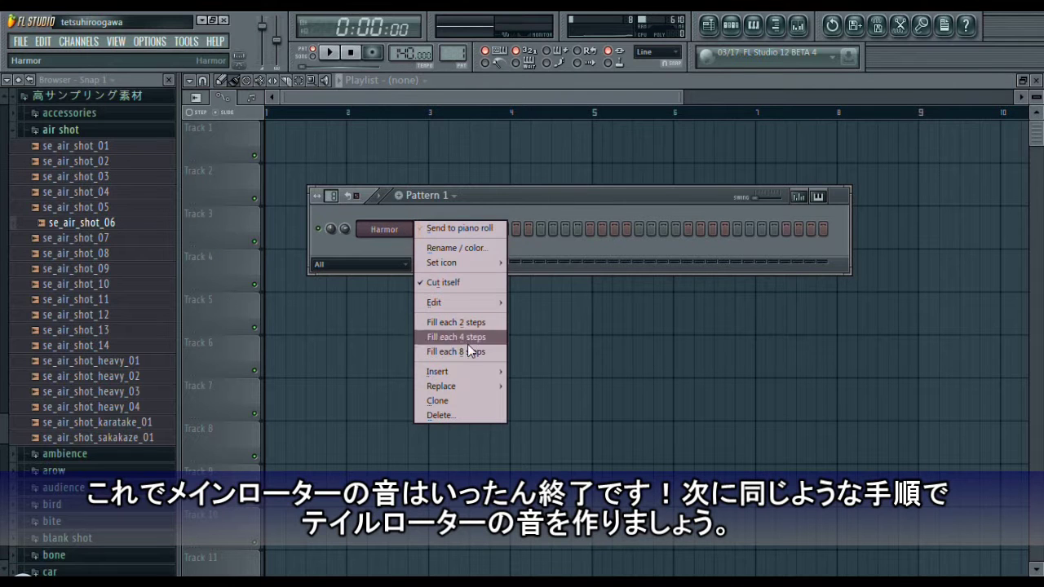
mouse_move(481, 371)
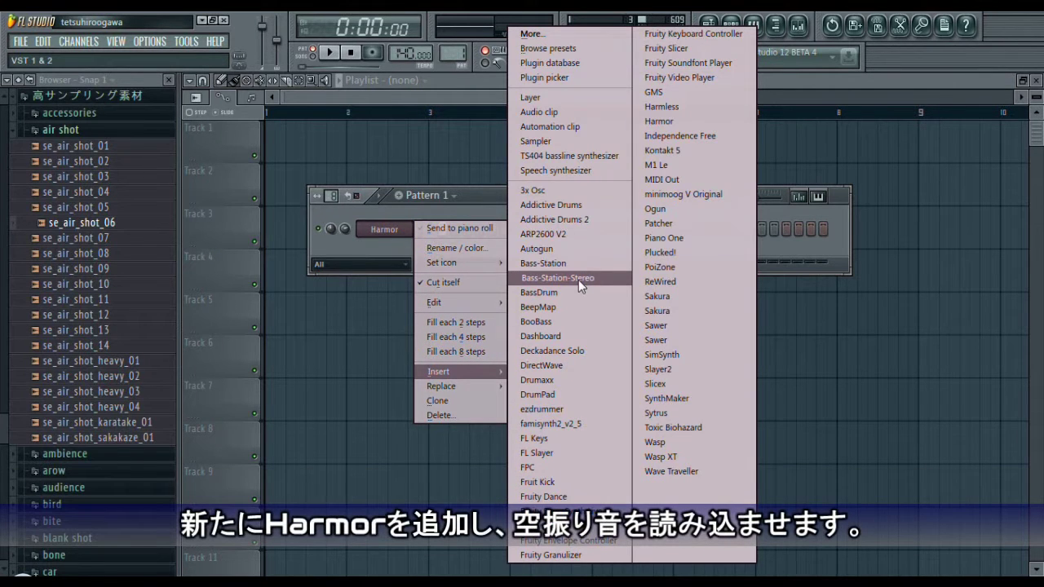
left_click(662, 121)
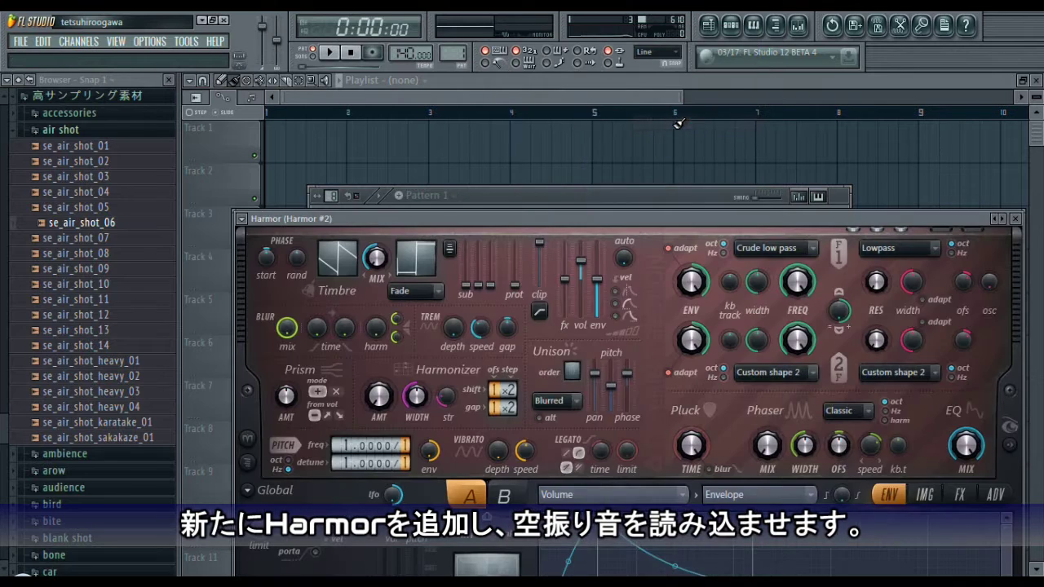
left_click_drag(601, 217, 586, 82)
left_click(910, 361)
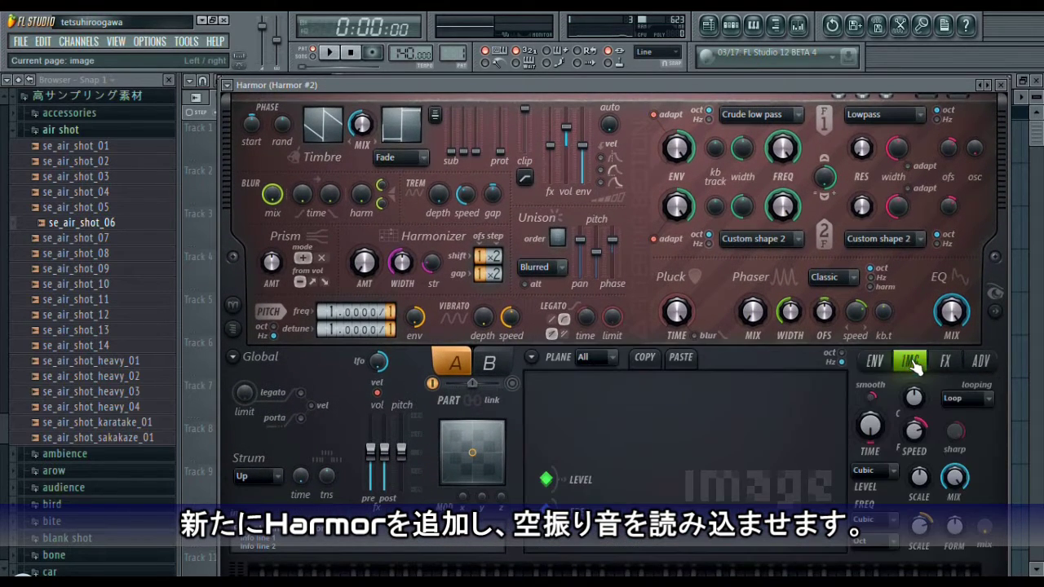
Audition the air shot samples and load se_air_shot_08 into Harmor #2's image area.
left_click(104, 209)
left_click(102, 223)
left_click(104, 238)
left_click(114, 254)
left_click_drag(119, 263, 603, 441)
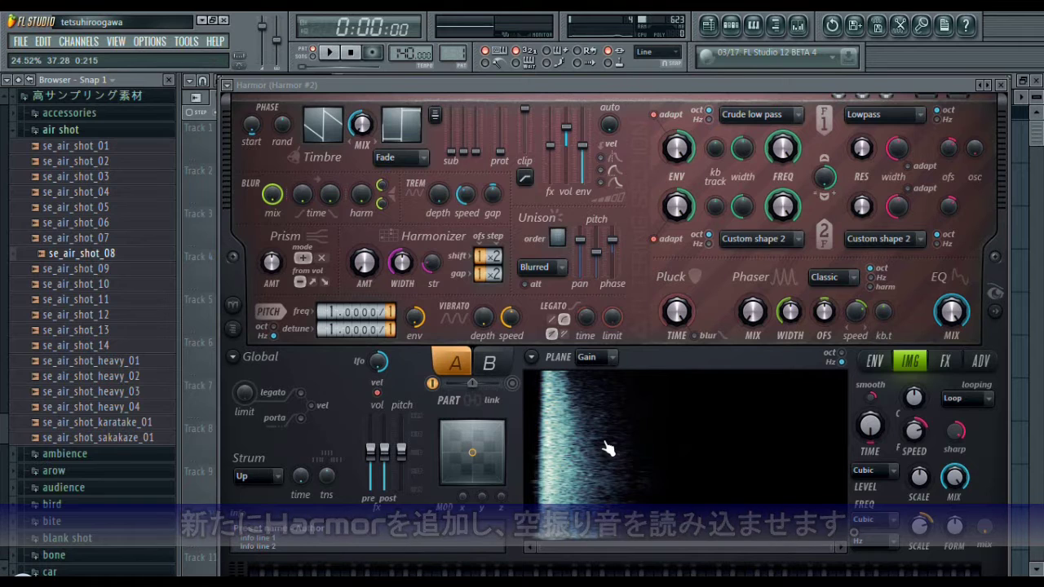
Solo the tail rotor layer in Pattern 1 by activating only Harmor #2's first step, and start playback.
left_click(731, 27)
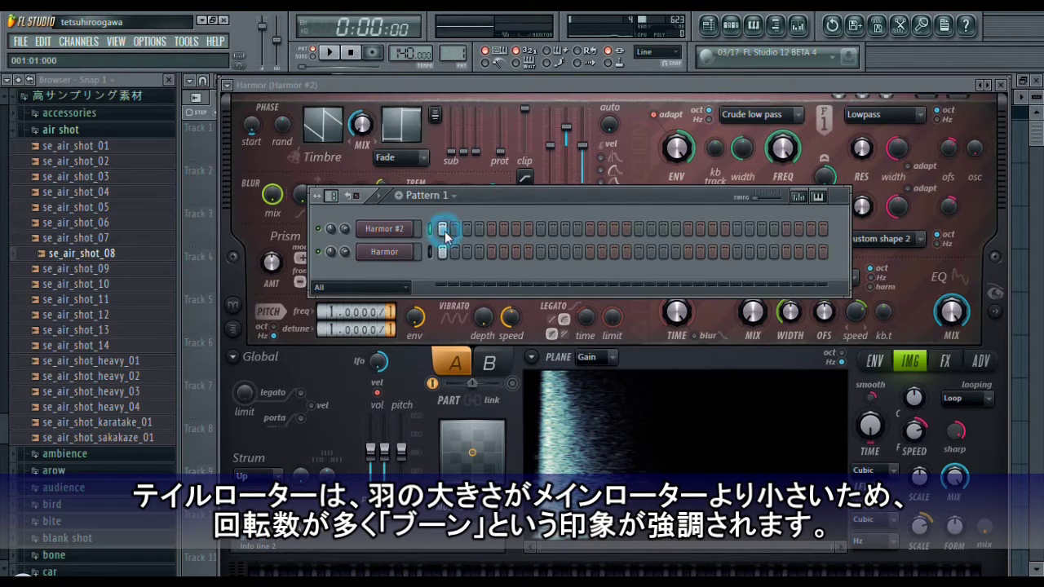
left_click(443, 253)
left_click(328, 53)
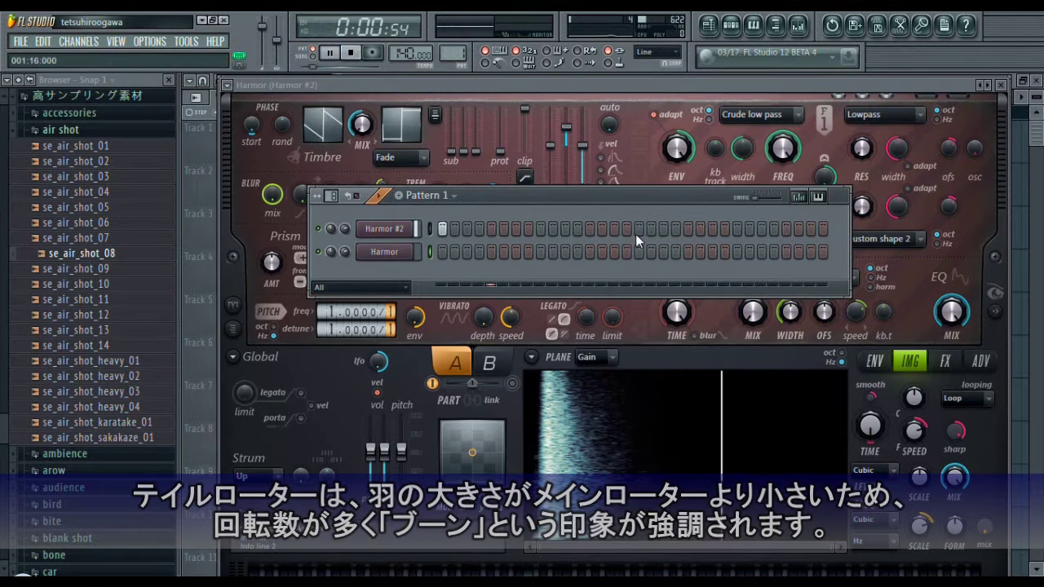
Raise Harmor #2's coarse image loop speed and set its main pitch to -360 cents.
left_click(694, 361)
mouse_move(918, 399)
left_mouse_down()
mouse_move(914, 314)
mouse_move(918, 401)
left_mouse_up()
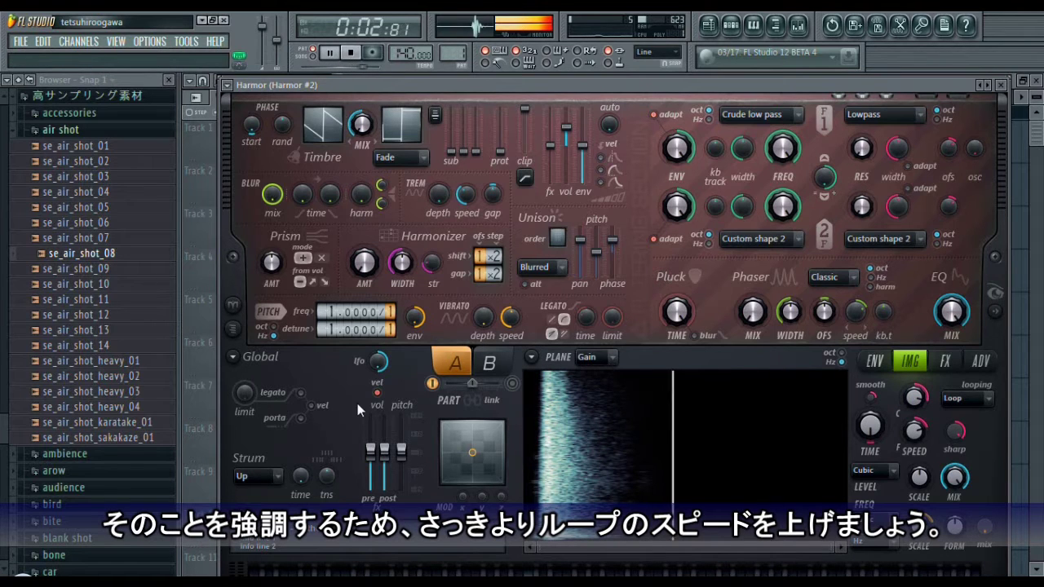
left_click_drag(401, 451, 401, 460)
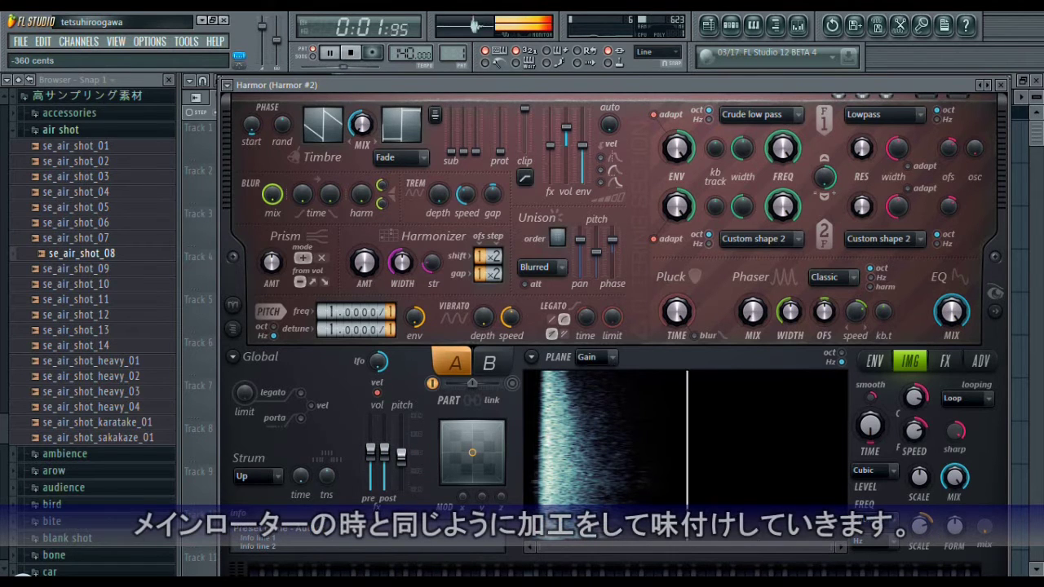
Set Harmor #2's distortion to Sincrush and its compression to Warming, and close the instrument.
left_click(947, 363)
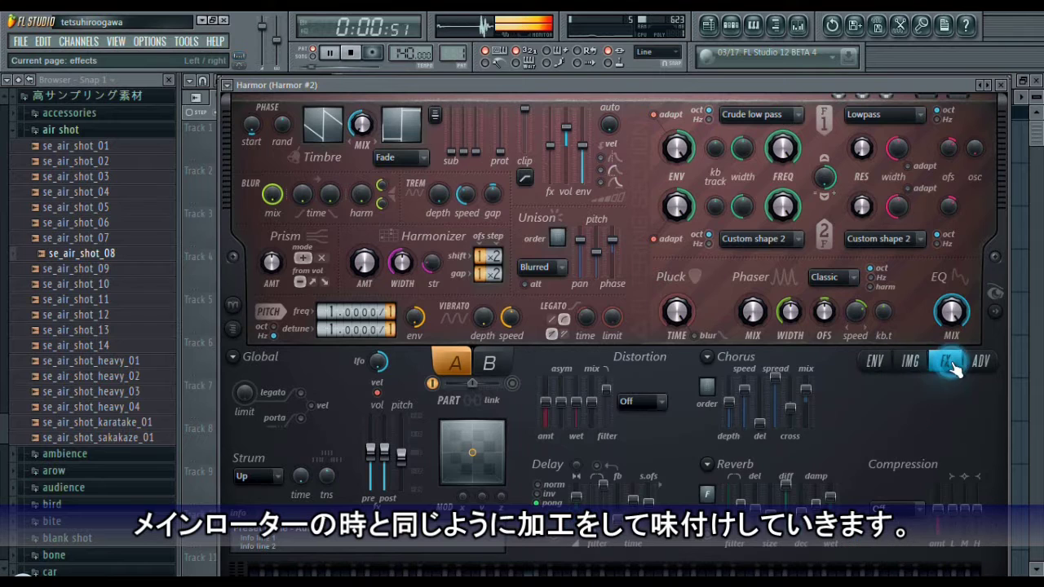
left_click(641, 400)
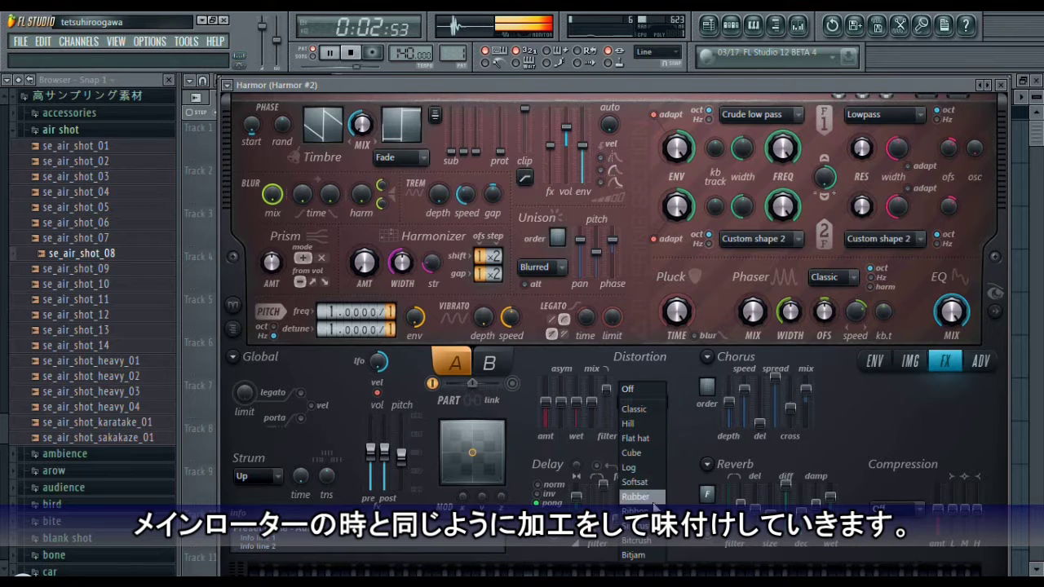
left_click(636, 526)
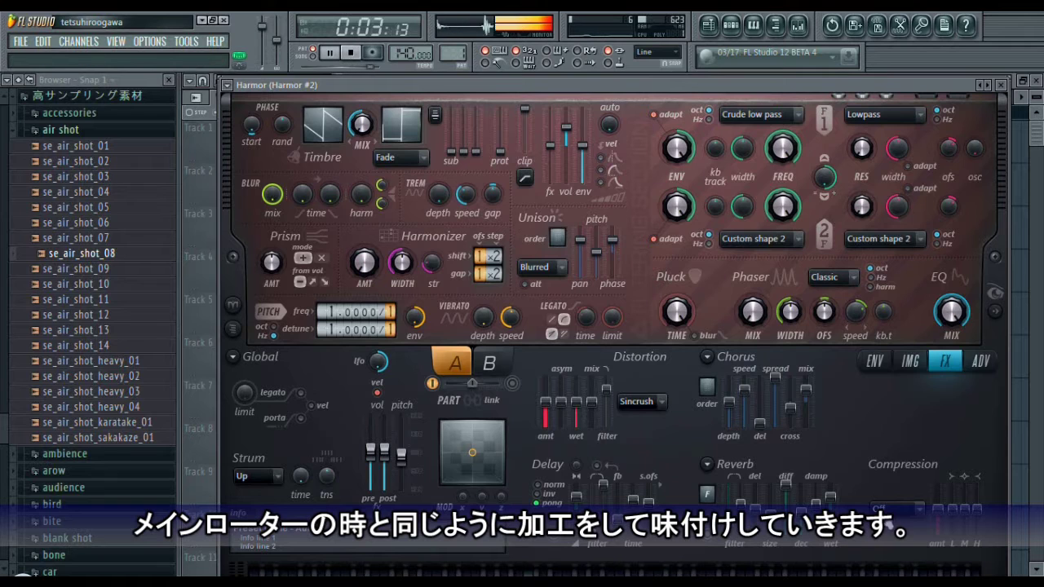
left_click(897, 507)
left_click(886, 532)
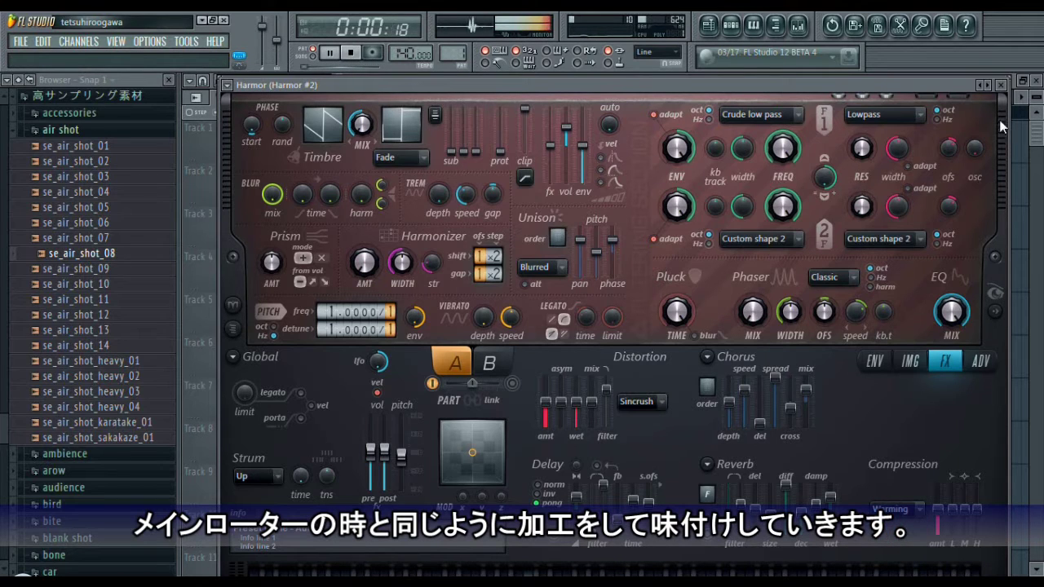
left_click(1002, 85)
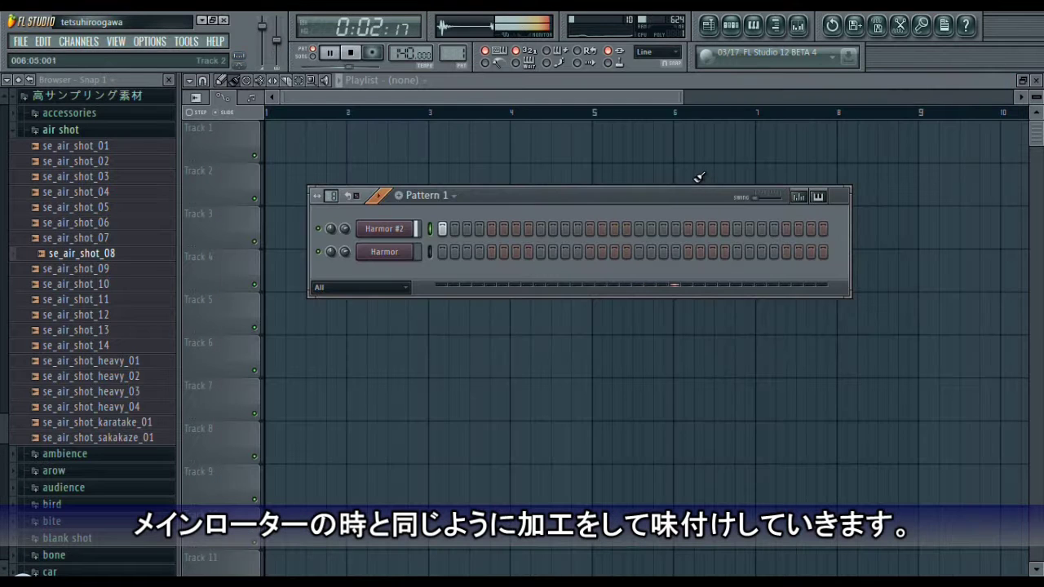
Try adjusting Harmor #2's panning, re-enable the first step of Harmor, and set Harmor #2's channel volume to 66%.
left_click(332, 229)
left_click_drag(332, 229, 332, 203)
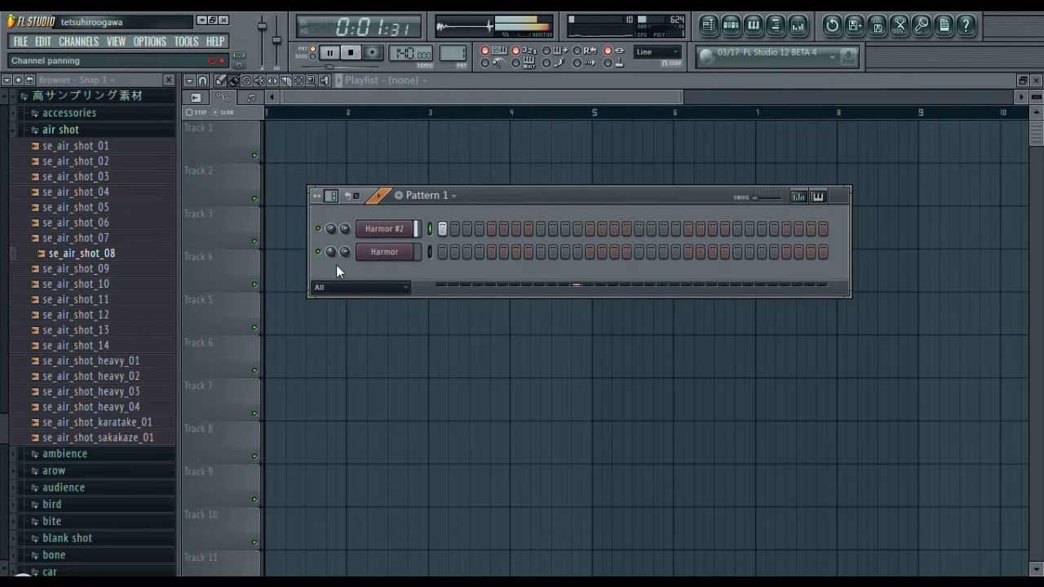
left_click(442, 252)
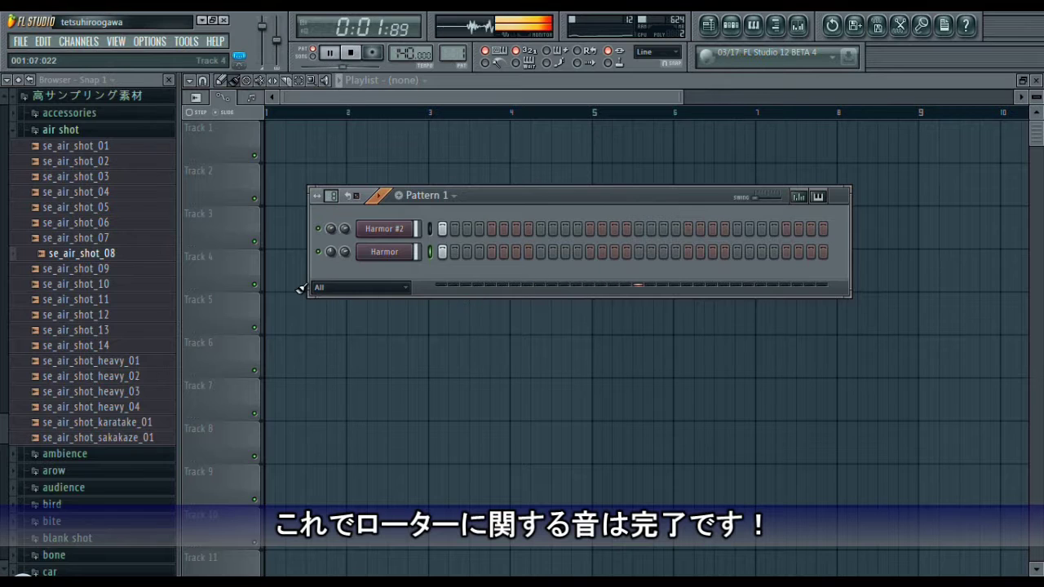
left_click_drag(346, 228, 346, 231)
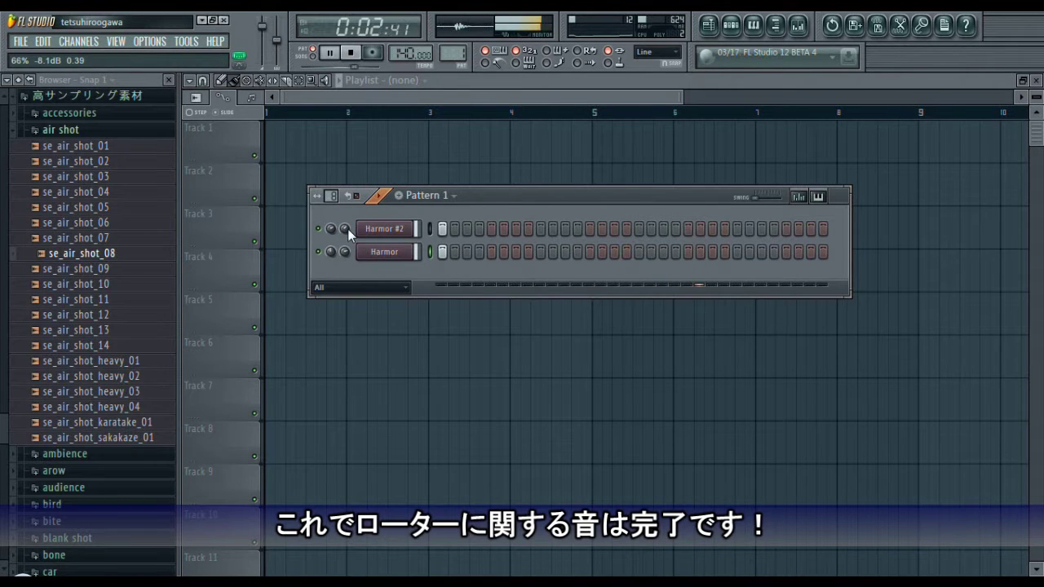
Set the first Harmor's main pitch to -552 cents and try other frequency and detune divisors.
left_click(393, 254)
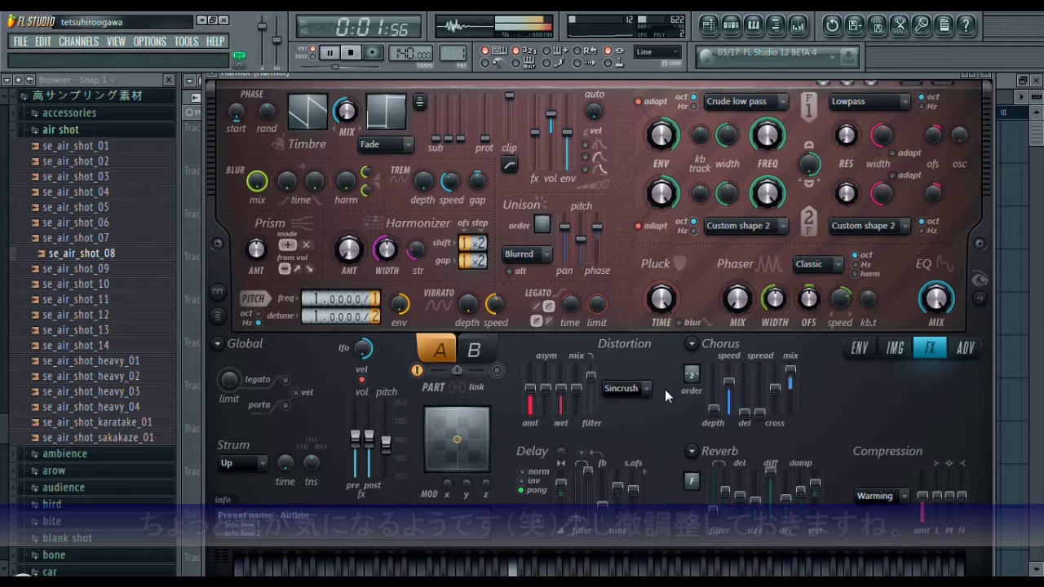
left_click(892, 351)
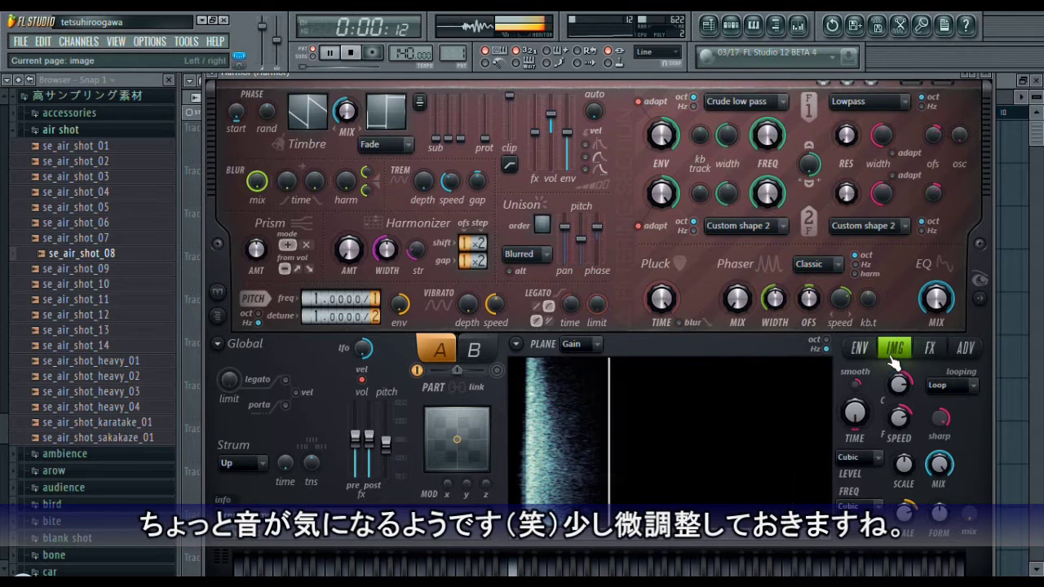
left_click_drag(386, 447, 387, 458)
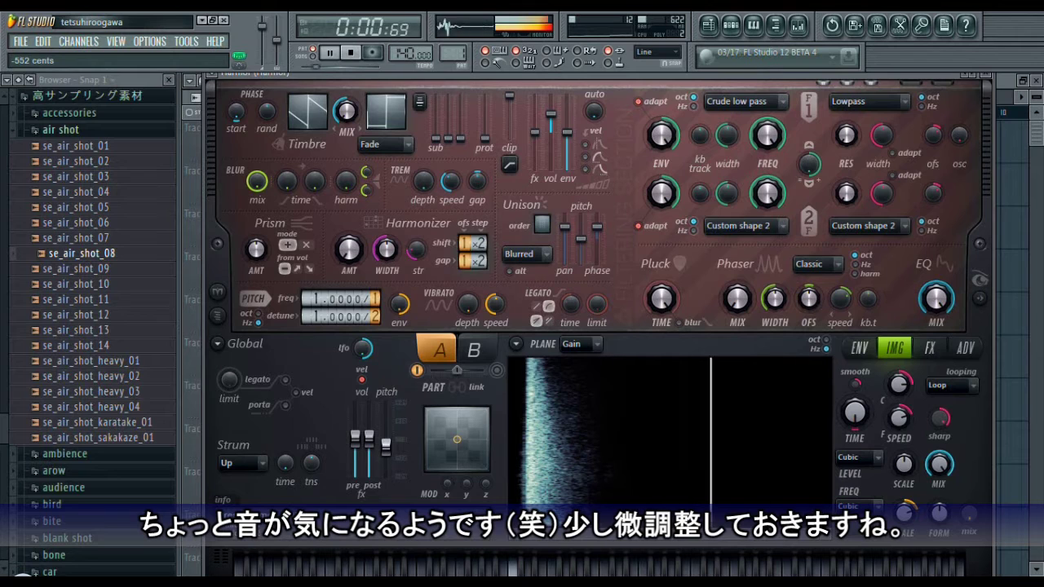
left_click_drag(377, 317, 376, 302)
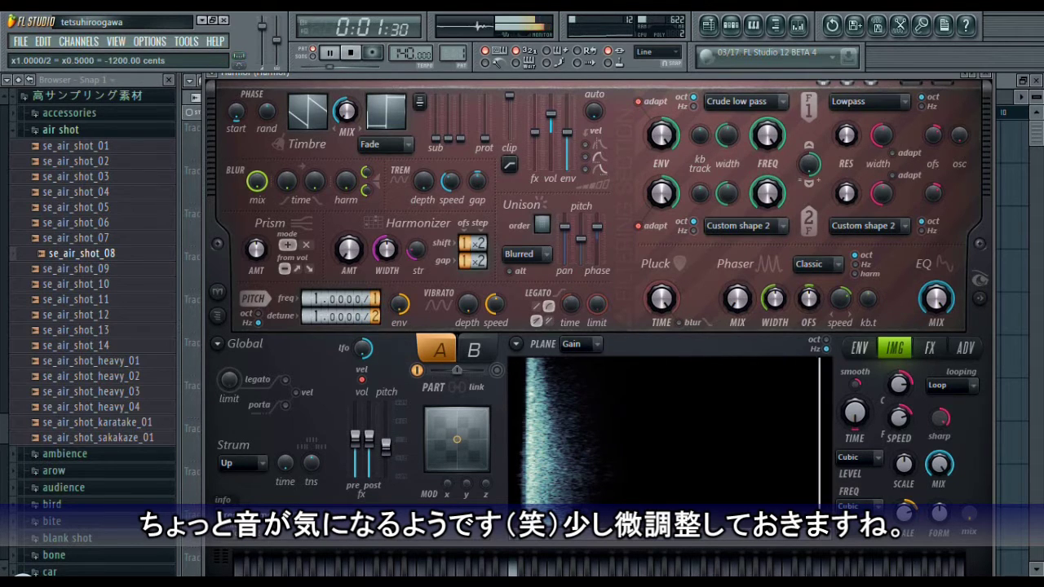
left_click_drag(373, 300, 376, 297)
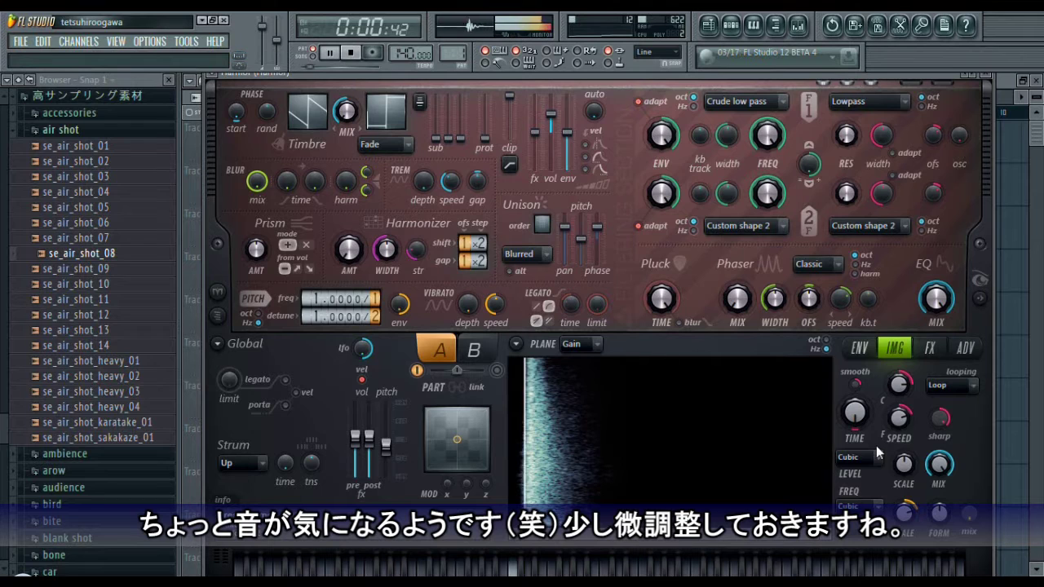
Increase the first Harmor's distortion amount slightly, and close the instrument and its channel settings.
left_click(932, 349)
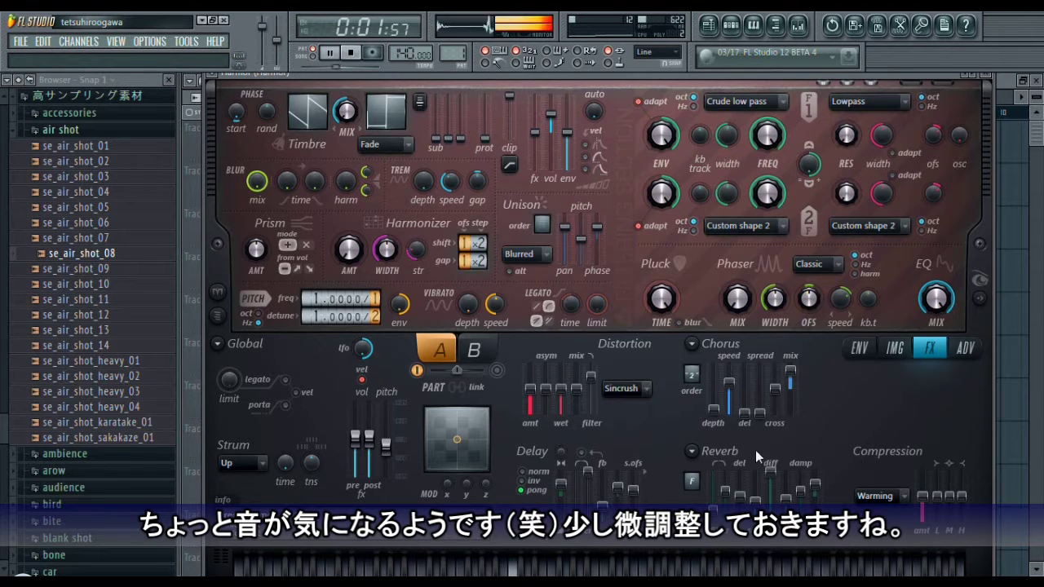
left_click_drag(534, 392, 534, 390)
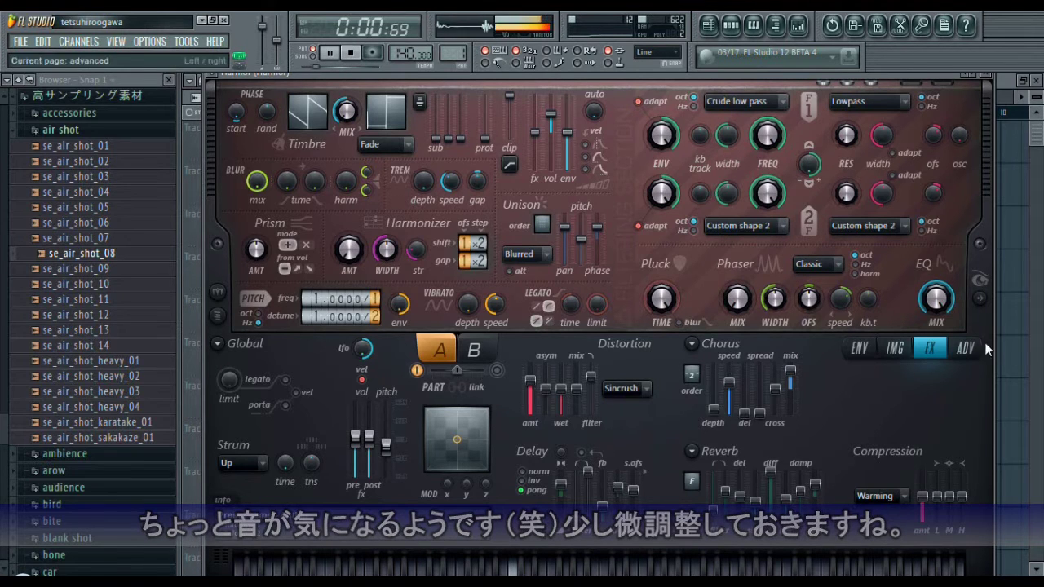
left_click(985, 74)
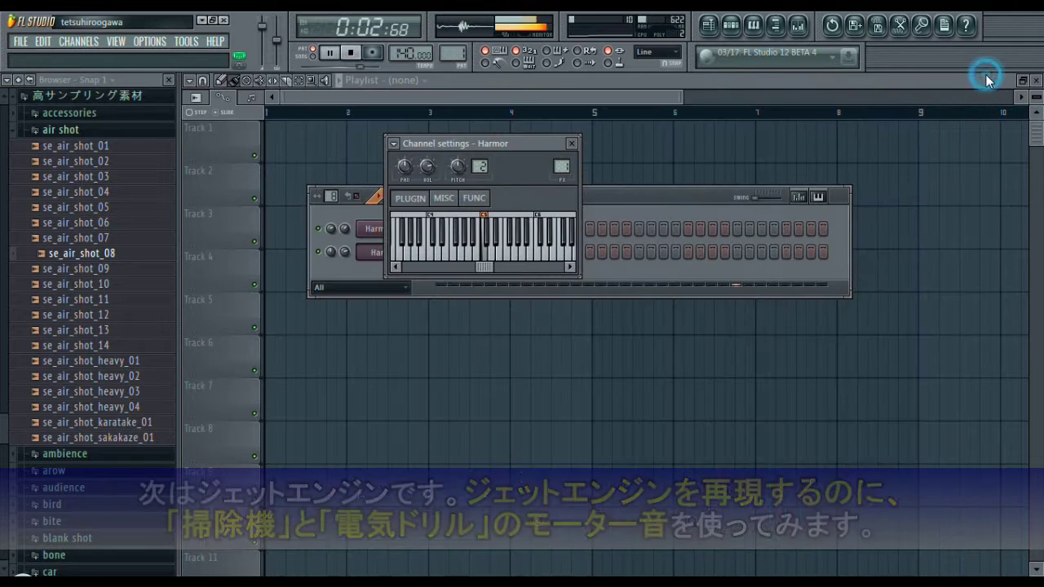
left_click(571, 143)
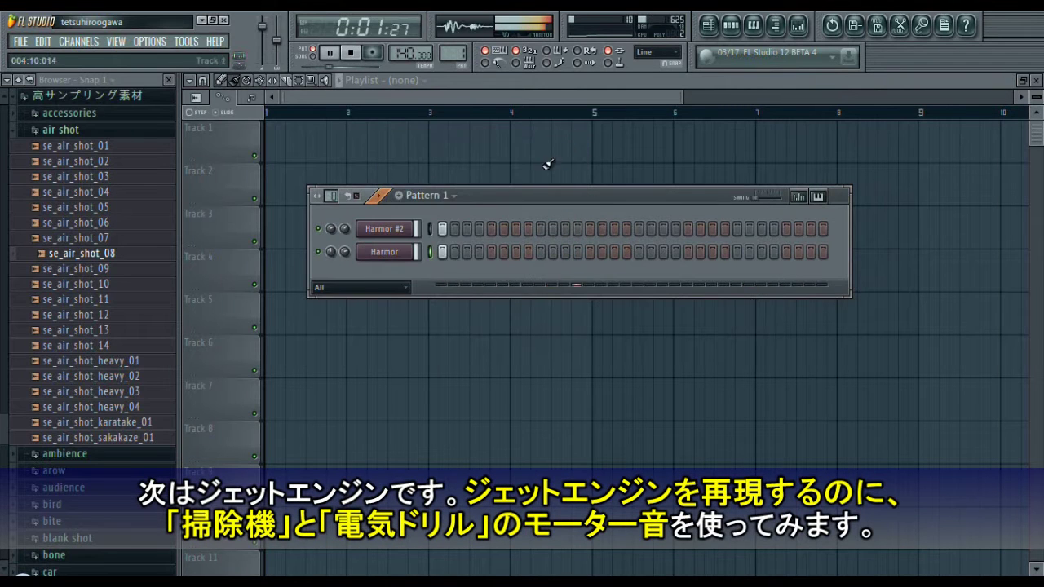
Insert a third Harmor channel for the jet engine layer and show its image section.
right_click(399, 253)
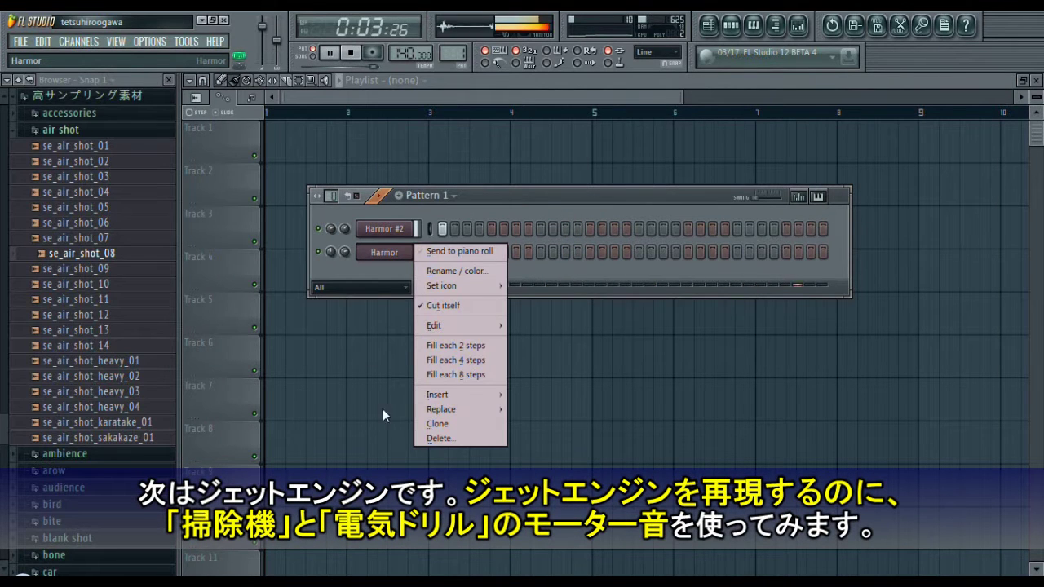
mouse_move(446, 399)
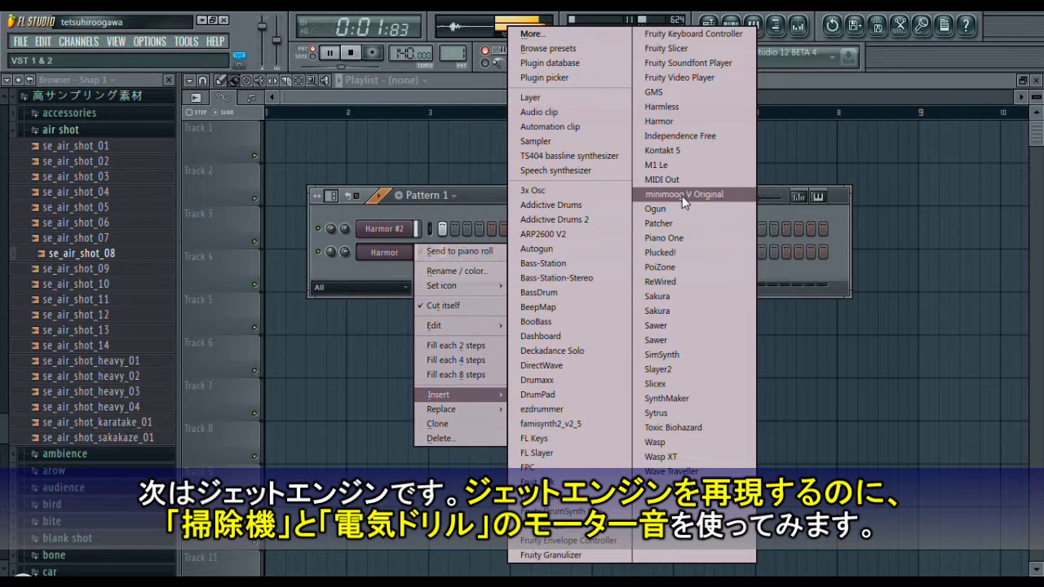
left_click(684, 121)
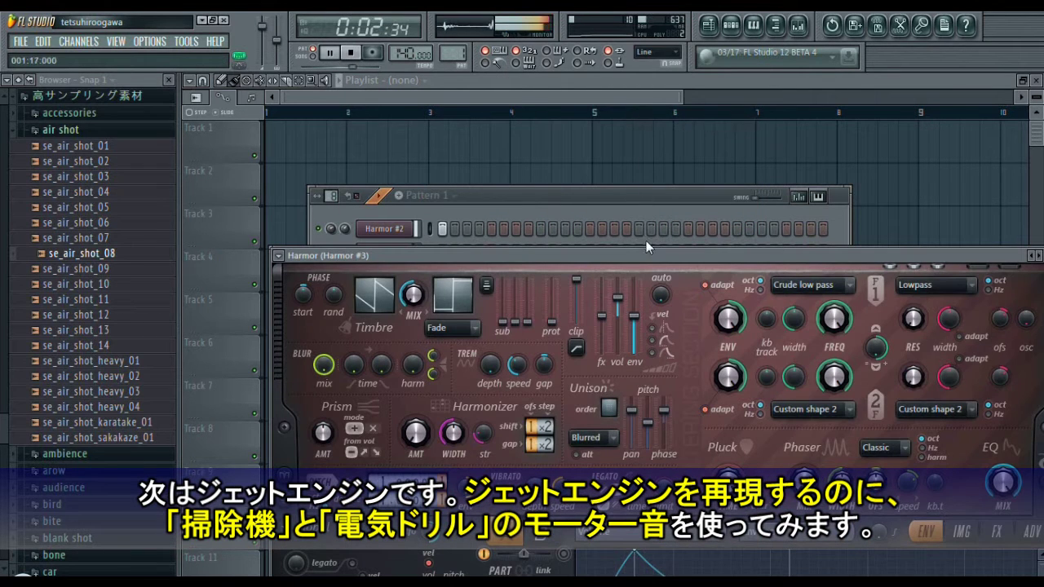
left_click_drag(655, 261, 592, 105)
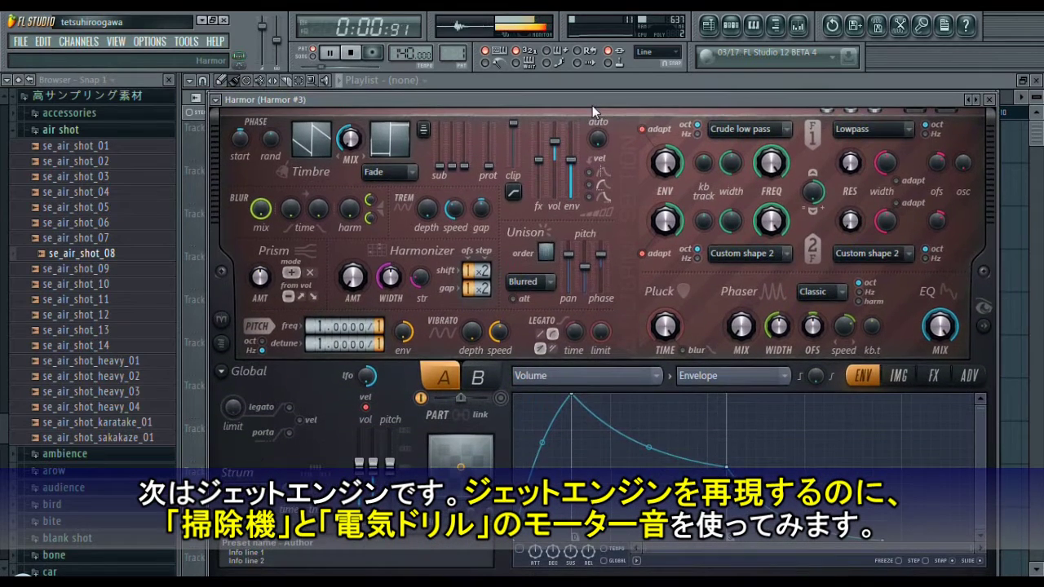
left_click(910, 375)
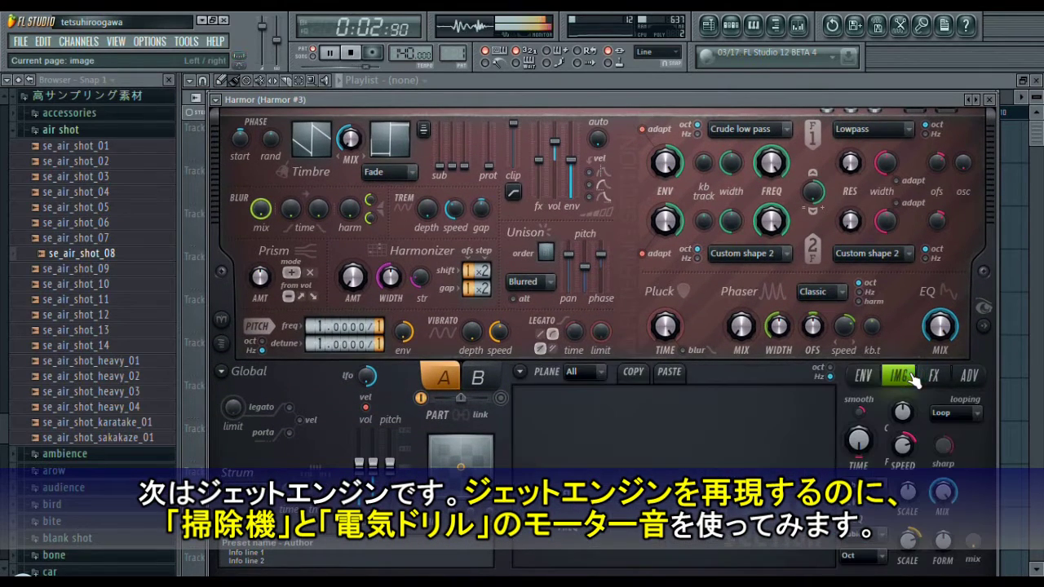
Collapse the air shot folder and expand the H6 folder inside Recorded Sound in the browser.
left_click(65, 129)
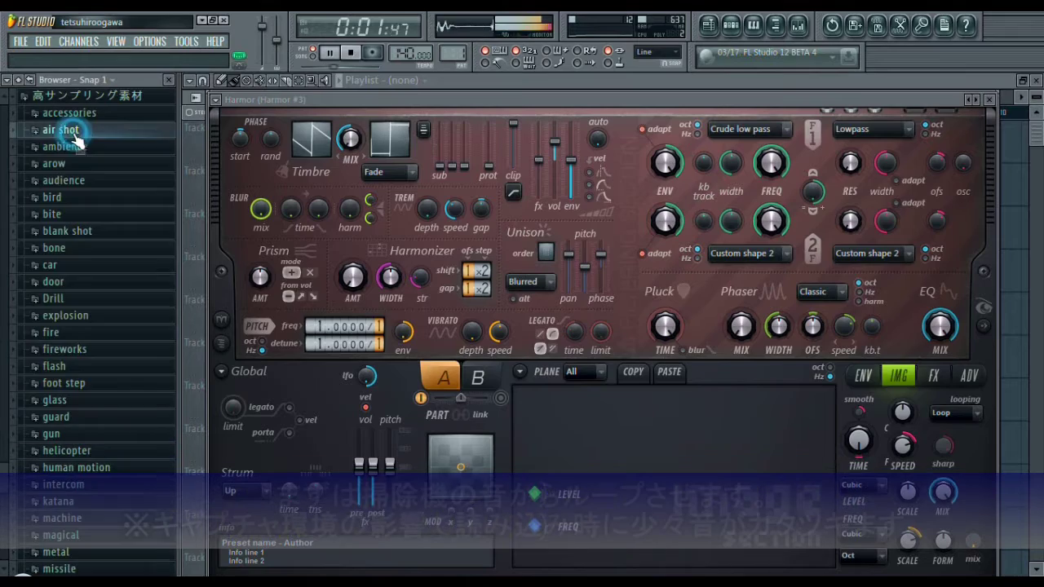
scroll(70, 385, "up", 5)
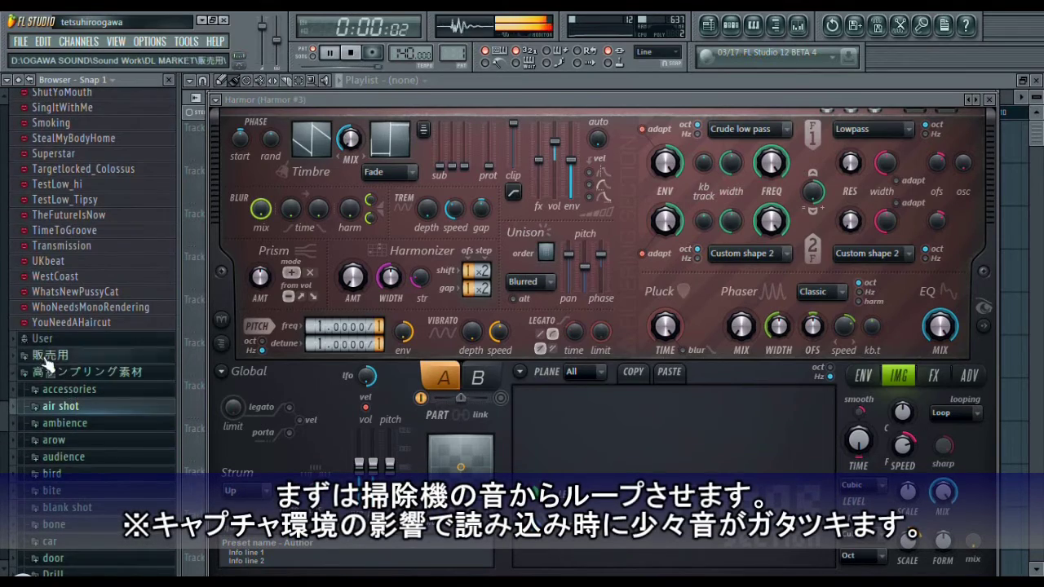
scroll(71, 392, "up", 15)
scroll(72, 391, "up", 5)
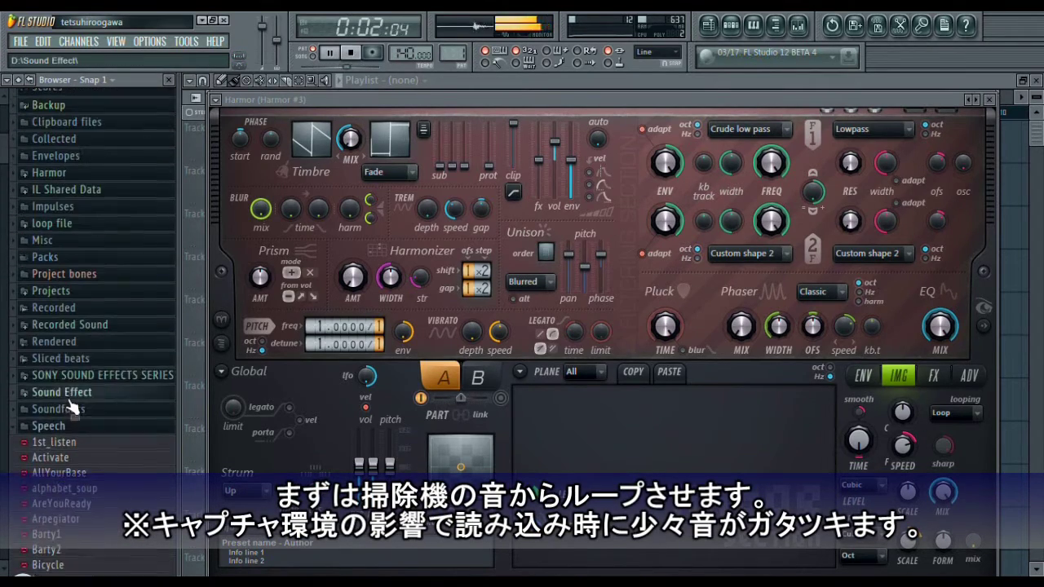
left_click(71, 327)
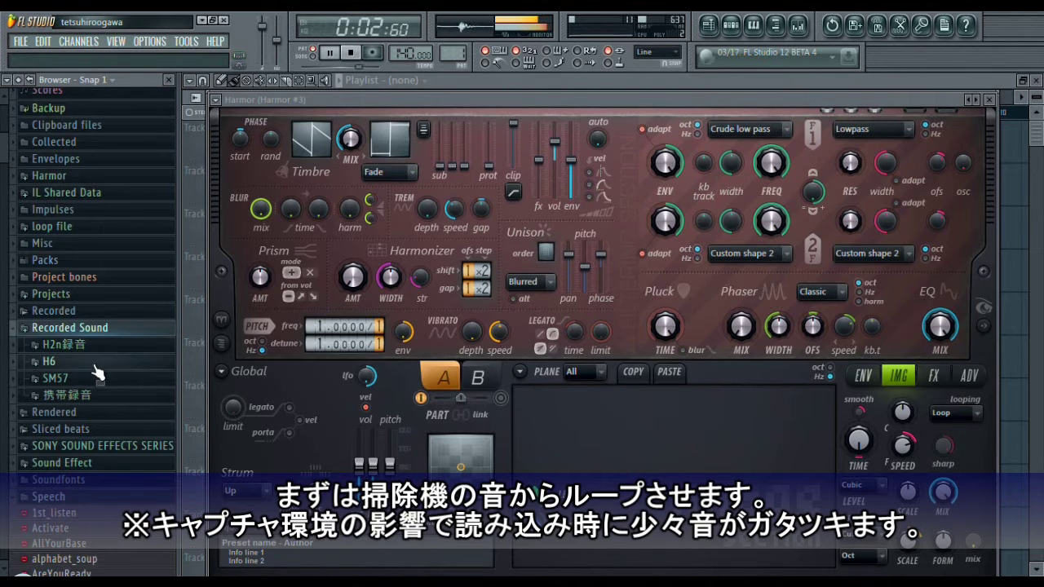
left_click(92, 364)
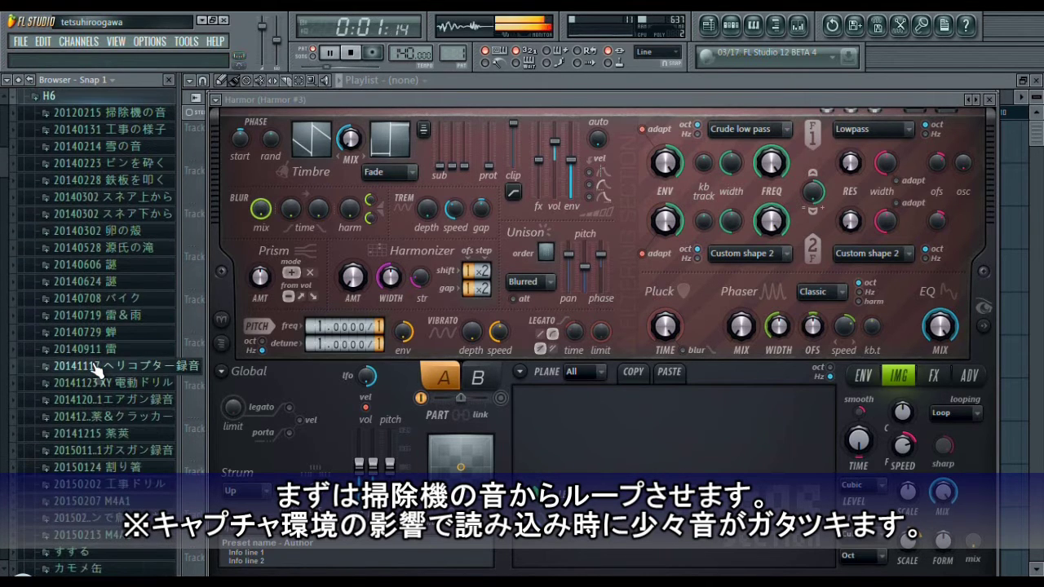
Load ZOOM0002_LR from the "20120215 掃除機の音" folder into Harmor #3's image area and stop playback.
scroll(94, 371, "up", 3)
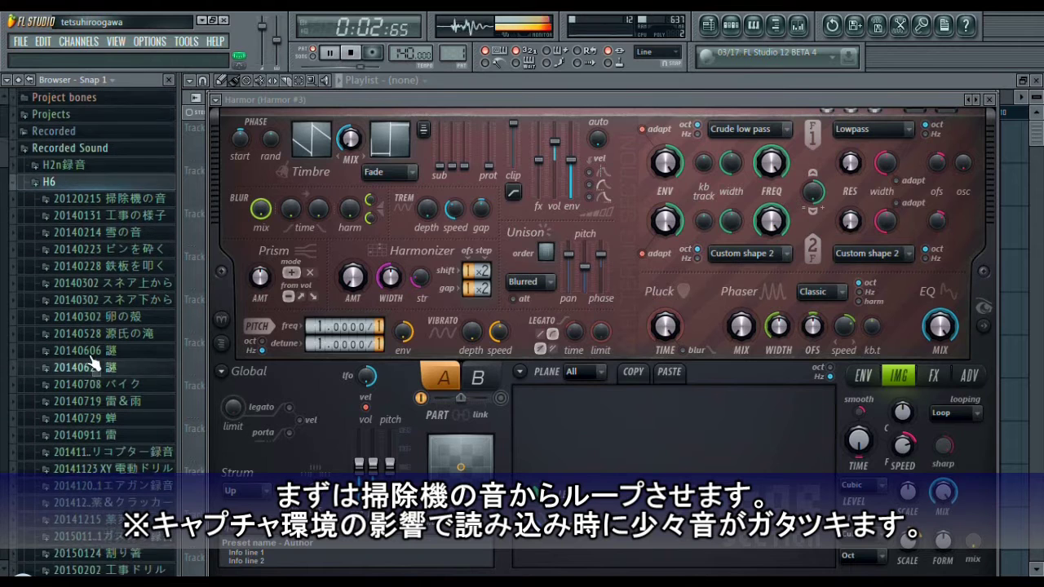
left_click(110, 206)
left_click_drag(110, 235, 586, 450)
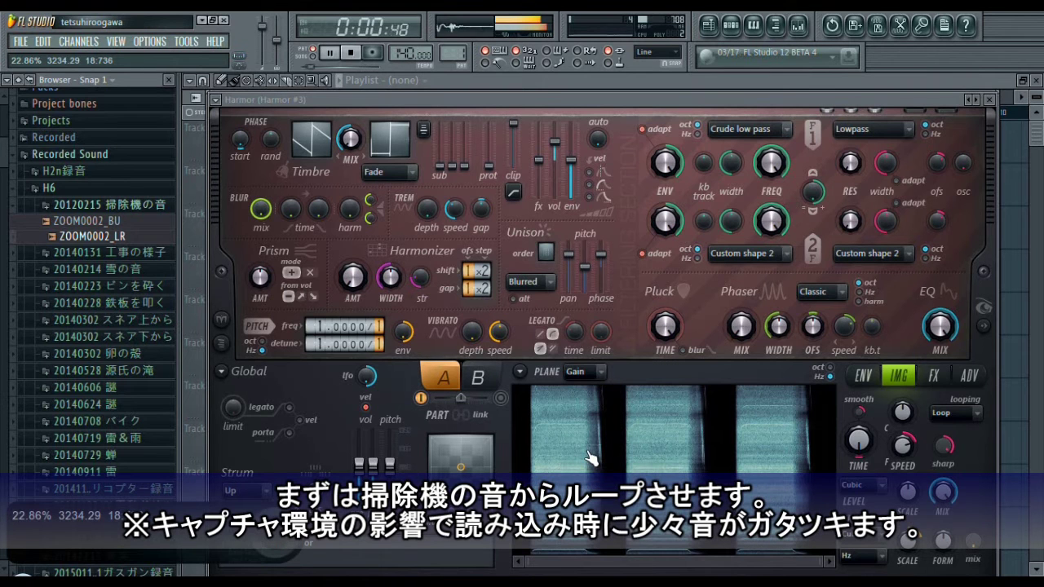
left_click(357, 53)
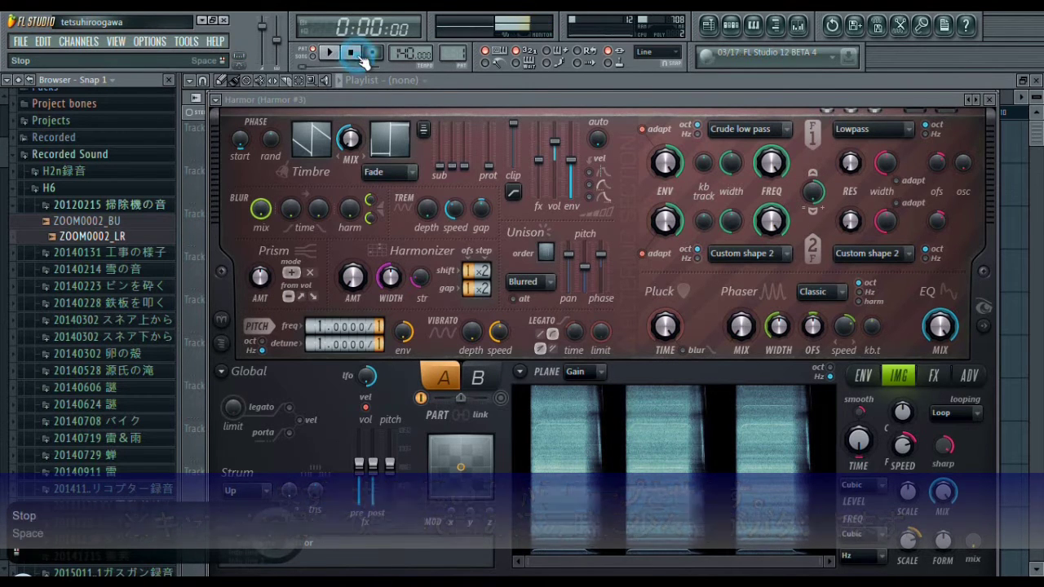
Leave only Harmor #3 triggered on the pattern's first step and start playback.
key("F6")
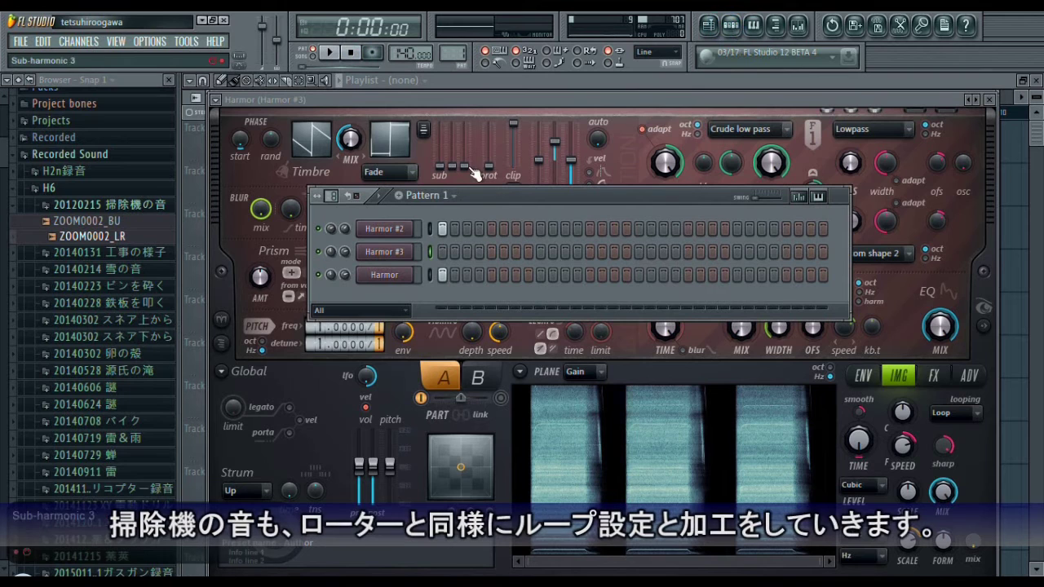
left_click(430, 228)
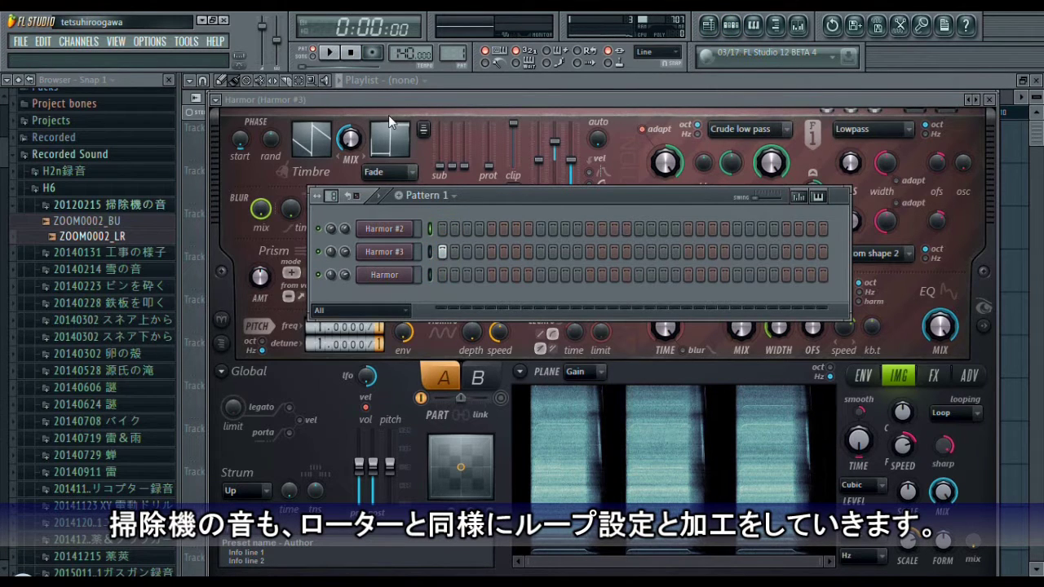
left_click(330, 53)
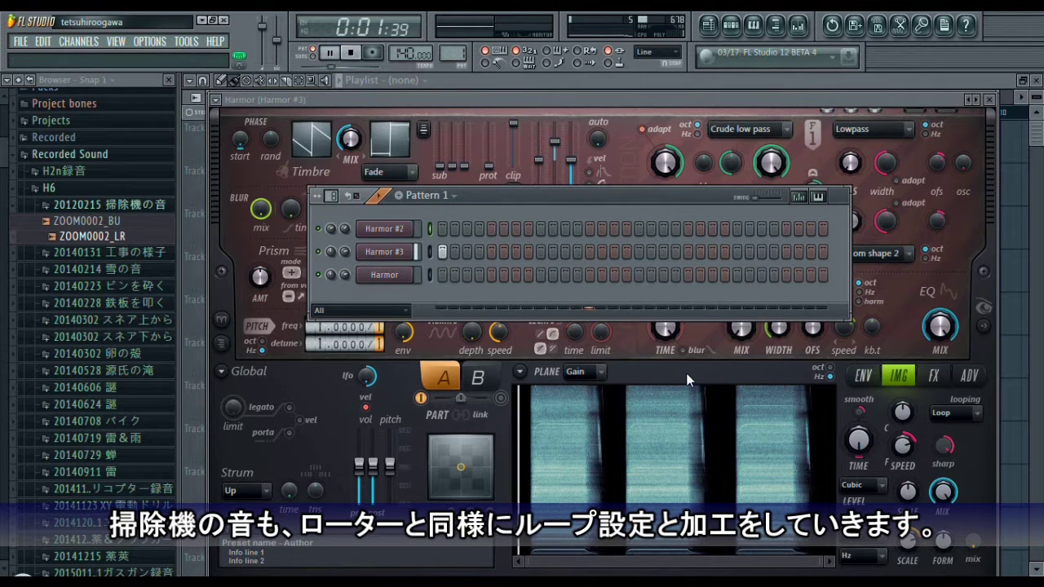
key("F6")
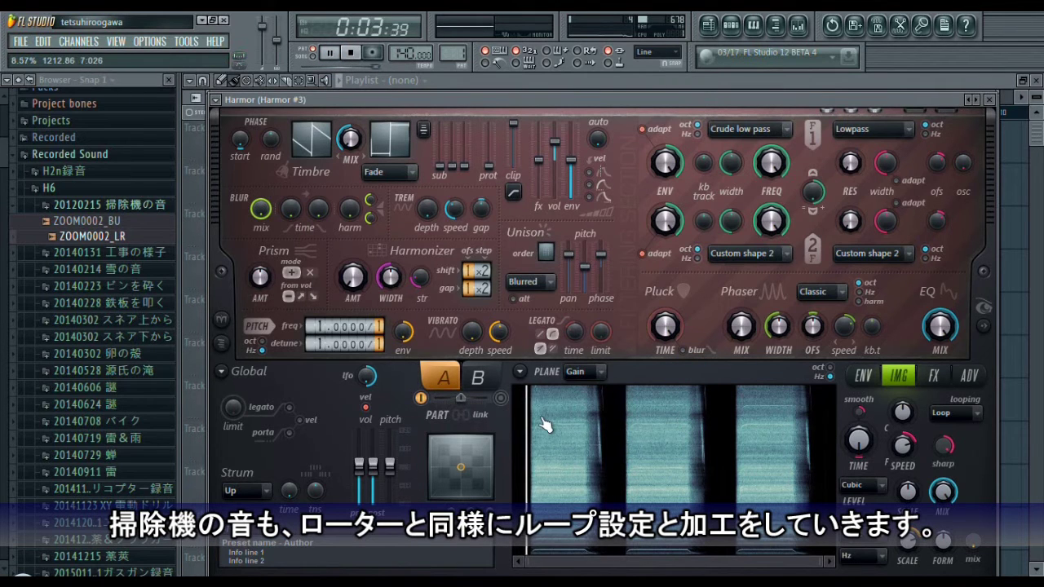
Set the viewed zone as Harmor #3's image loop region, then narrow it to a short section at the start of the vacuum sound.
left_click(520, 373)
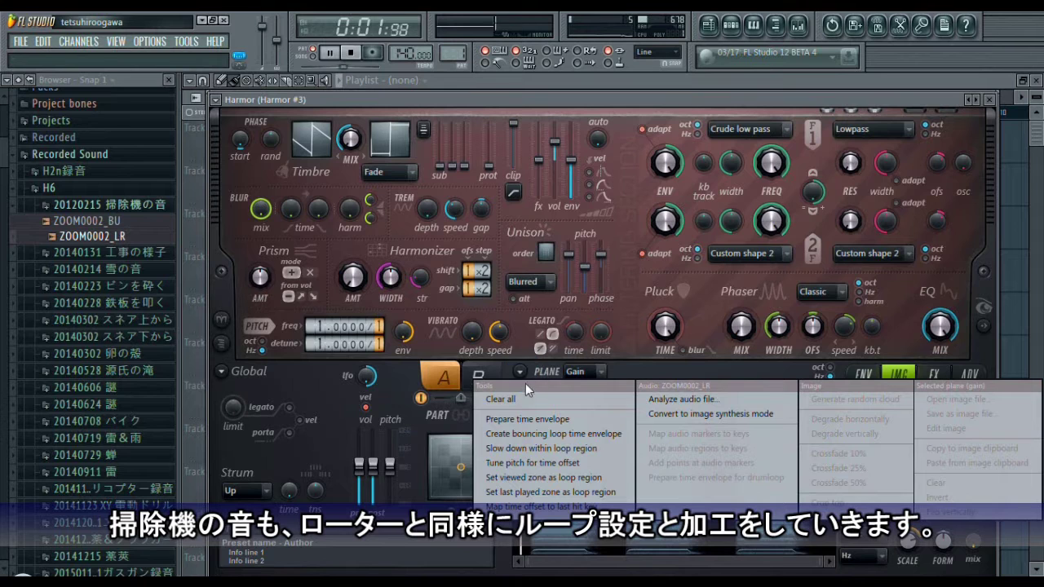
left_click(524, 486)
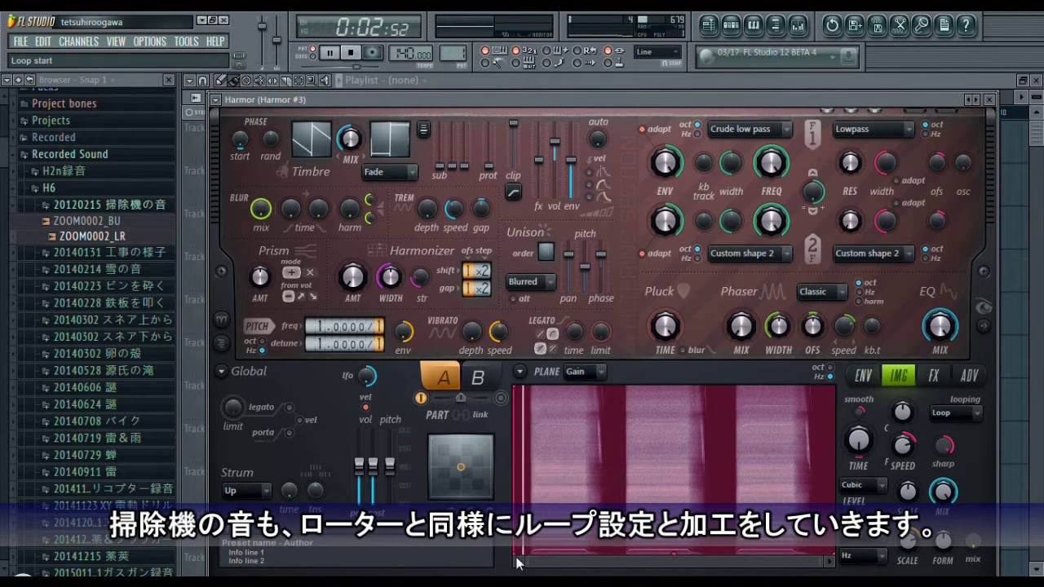
left_click_drag(516, 560, 538, 557)
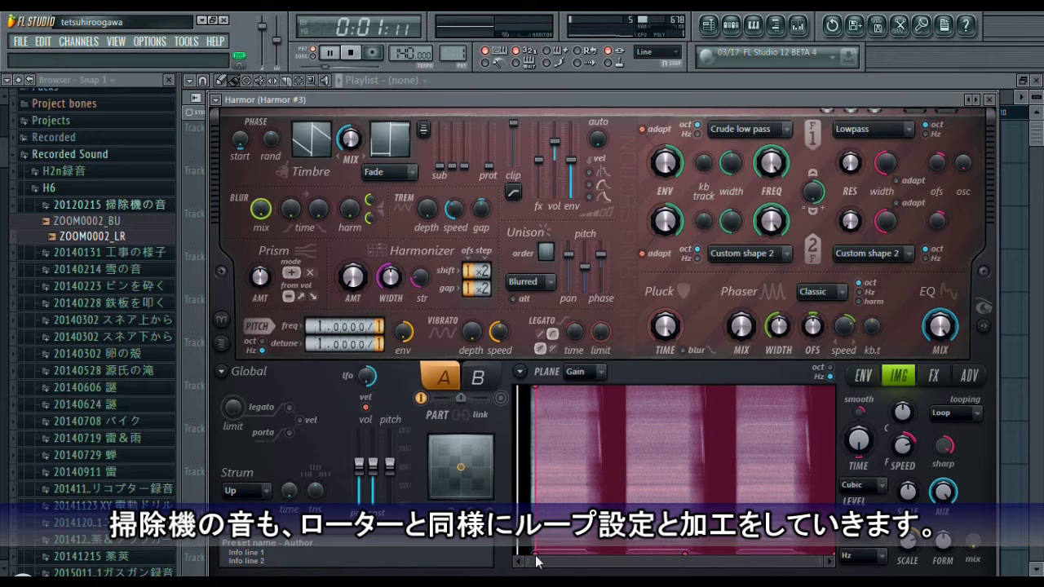
left_click_drag(832, 557, 563, 568)
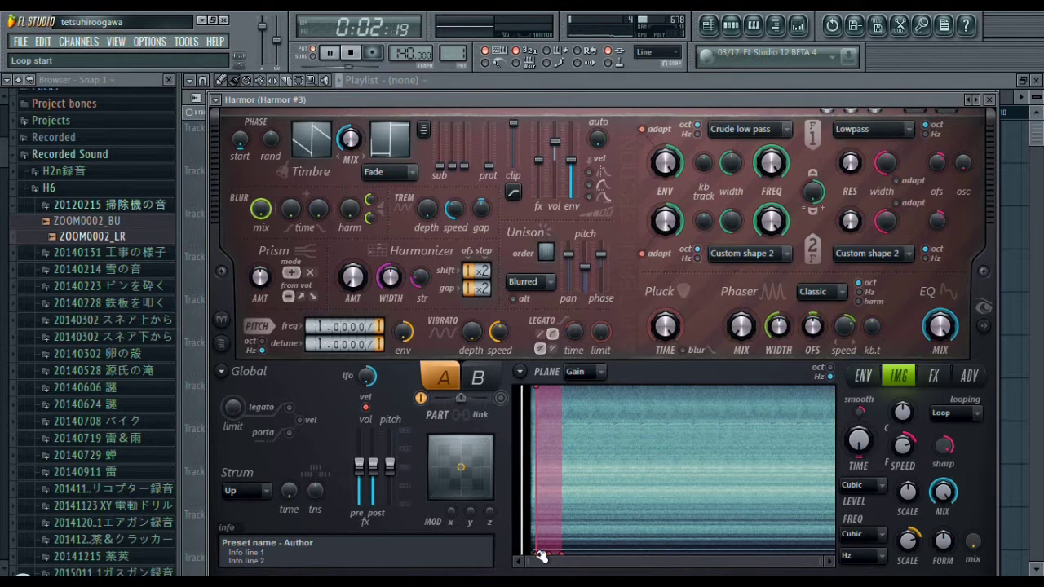
Restart playback and fine-tune Harmor #3's loop, shifting its start slightly later and extending its end.
left_click(351, 52)
left_click(329, 53)
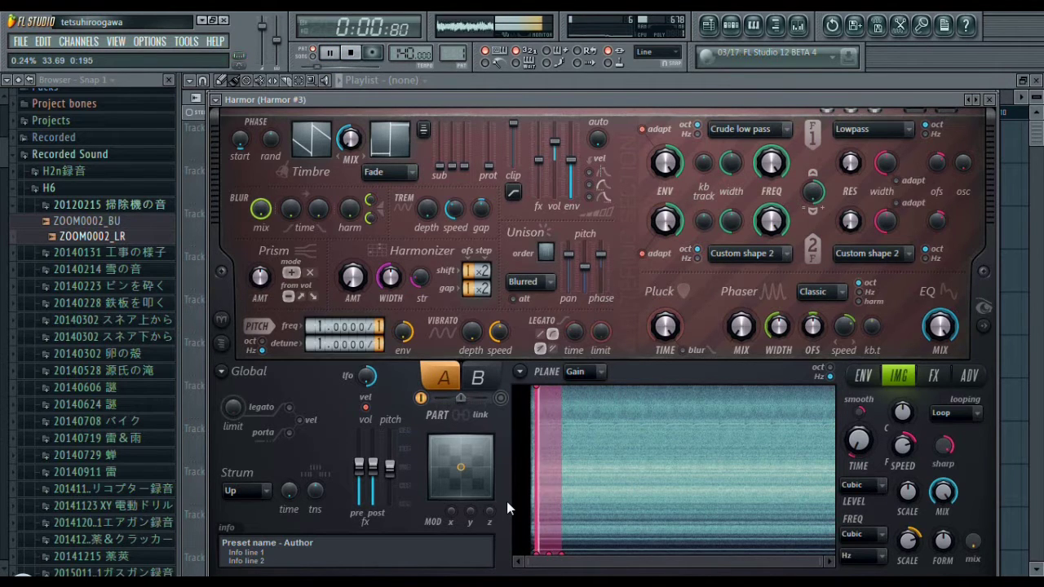
left_click_drag(536, 555, 546, 558)
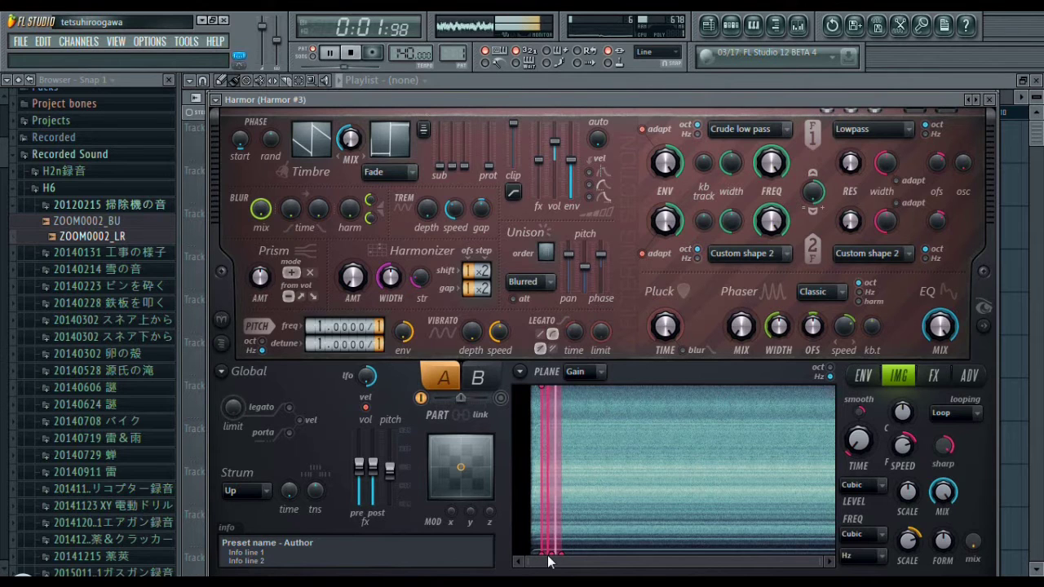
left_click_drag(561, 555, 584, 555)
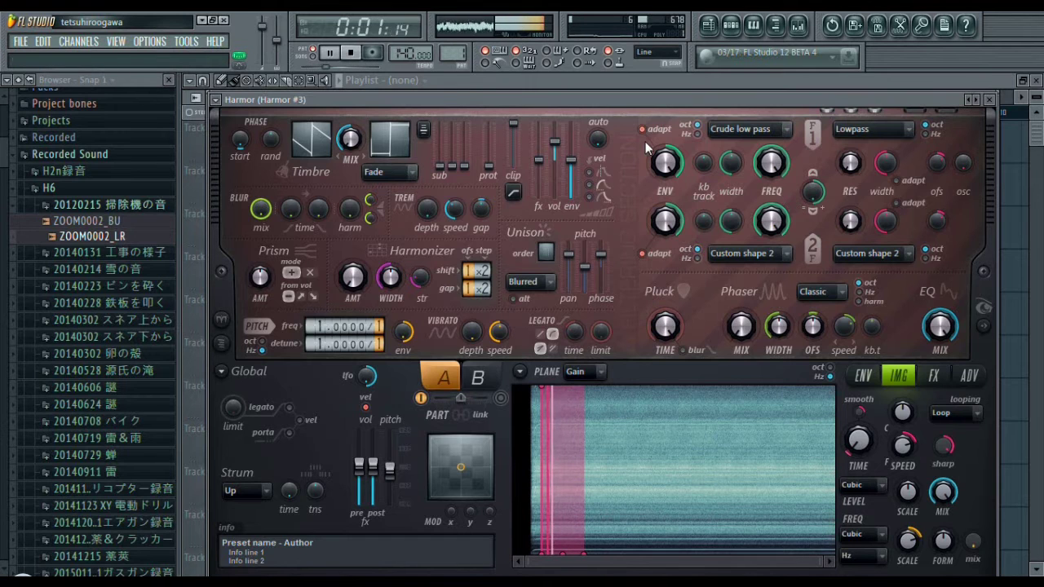
Re-enable the first step for Harmor and Harmor #2 so all three channels play together, and close the channel rack.
left_click(730, 25)
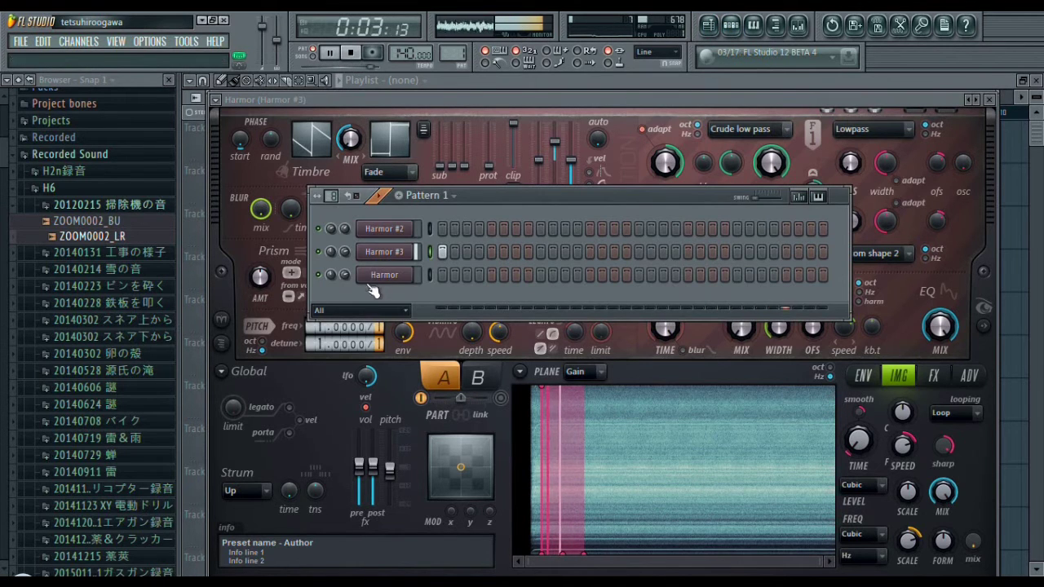
left_click(440, 275)
left_click(441, 230)
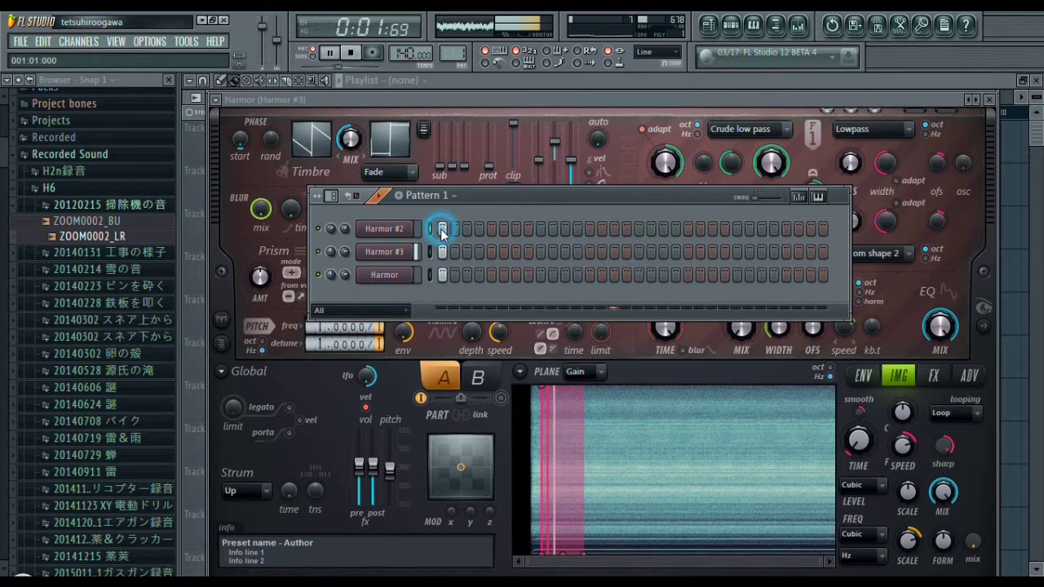
left_click(789, 382)
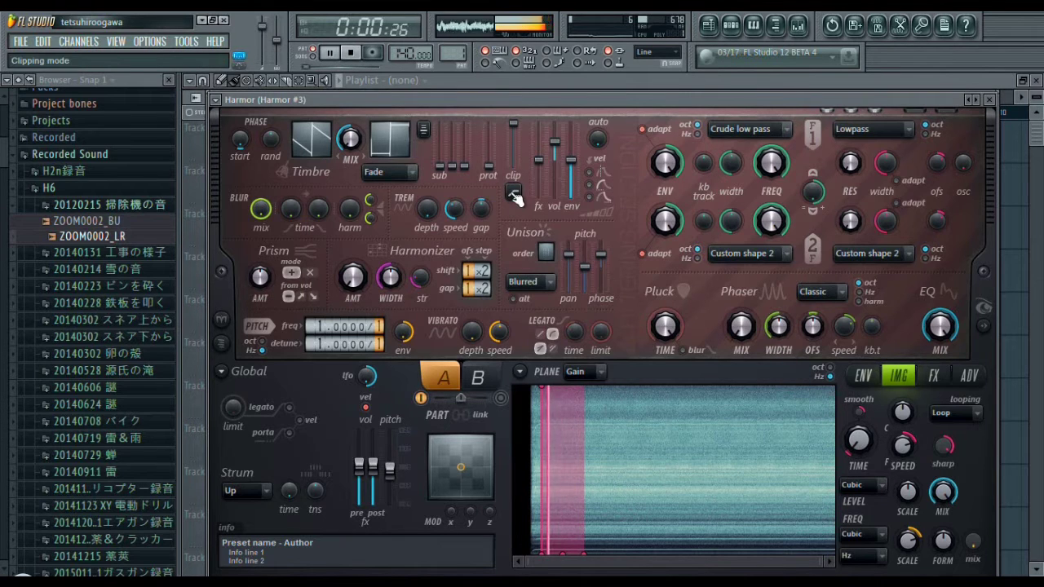
Lower Harmor #3's channel volume to about 69% and adjust its main pitch slightly.
left_click(728, 24)
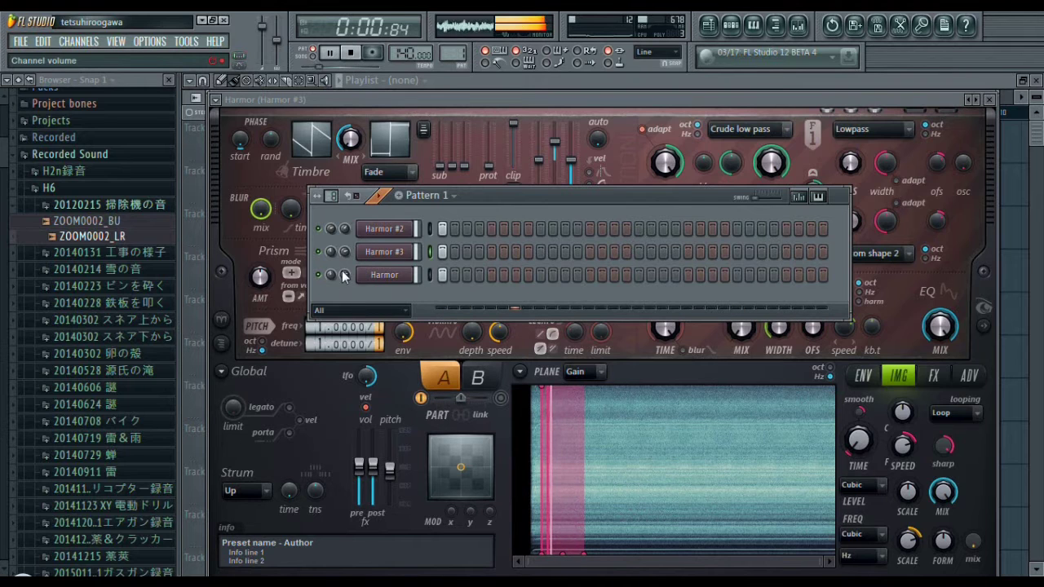
left_click_drag(340, 253, 341, 261)
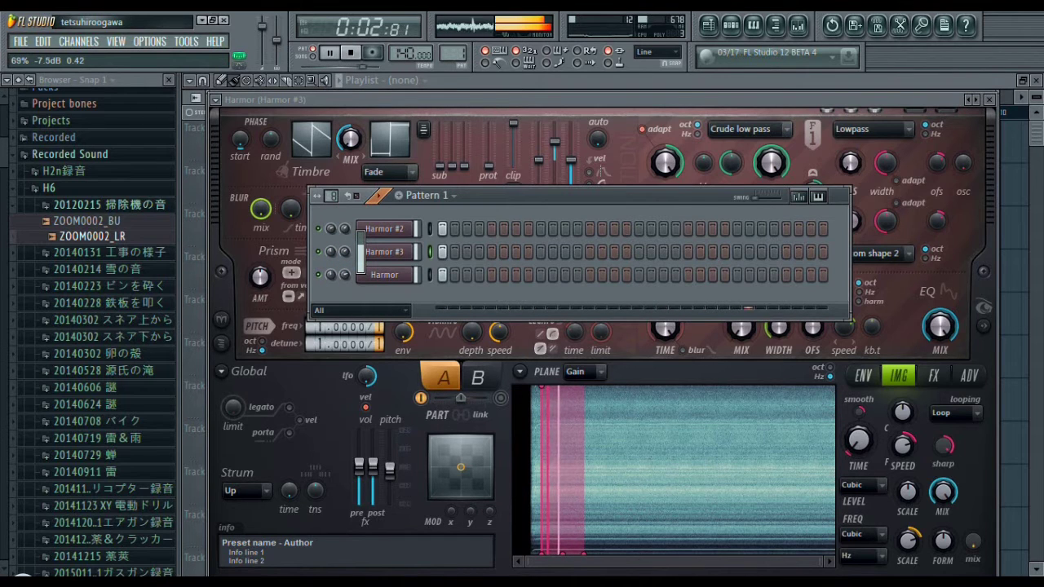
left_click(668, 369)
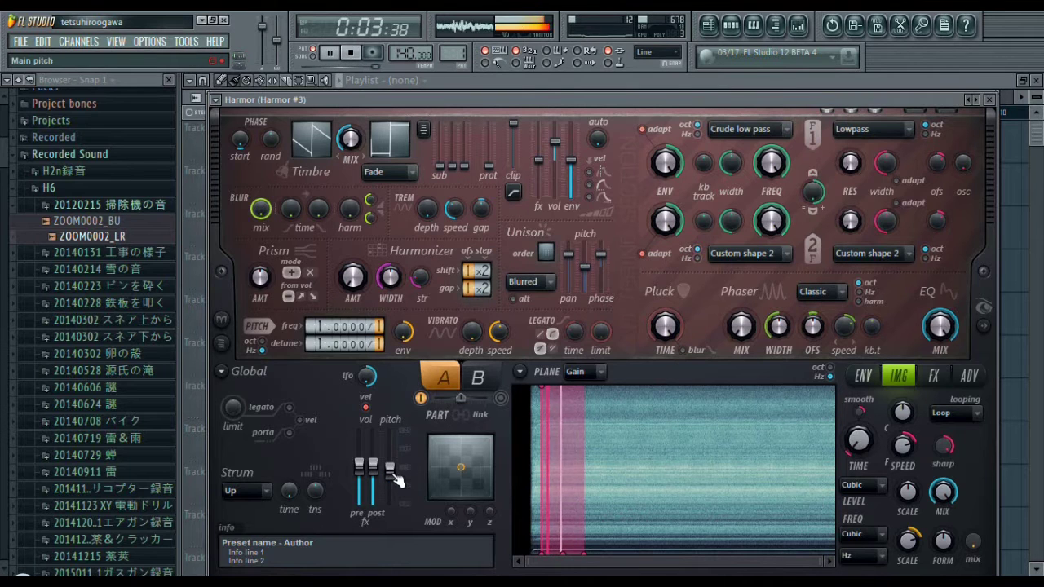
left_click_drag(389, 471, 389, 475)
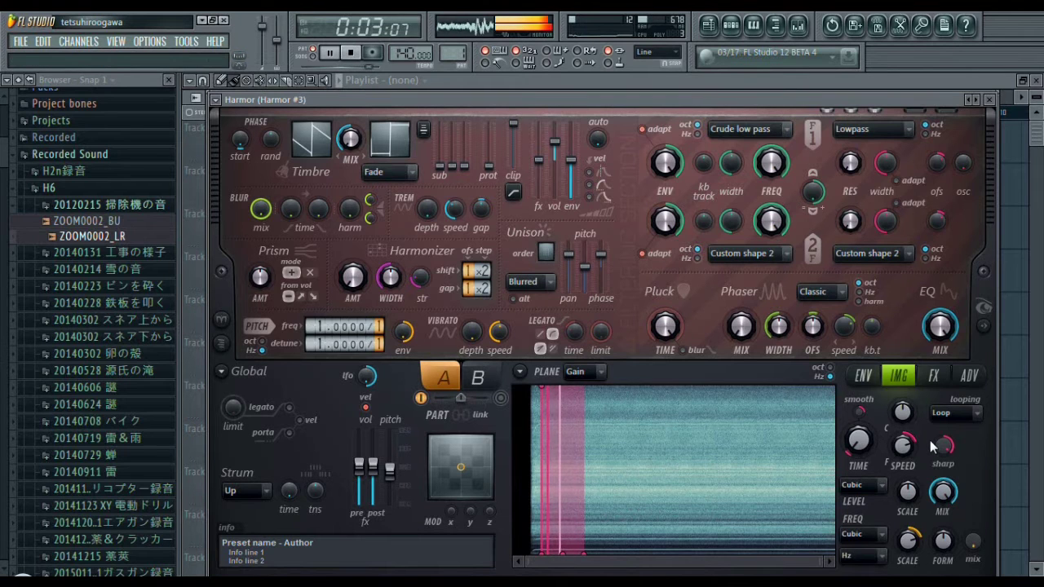
Show Harmor #3's effects page, enable the Chorus effect and check its presets without choosing one.
left_click(934, 375)
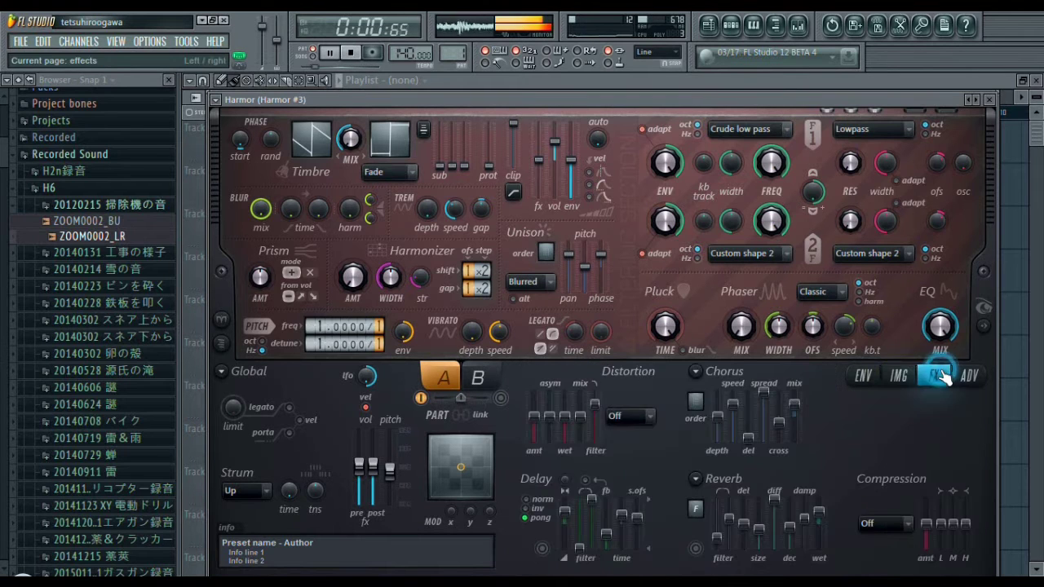
left_click(696, 372)
left_click(706, 388)
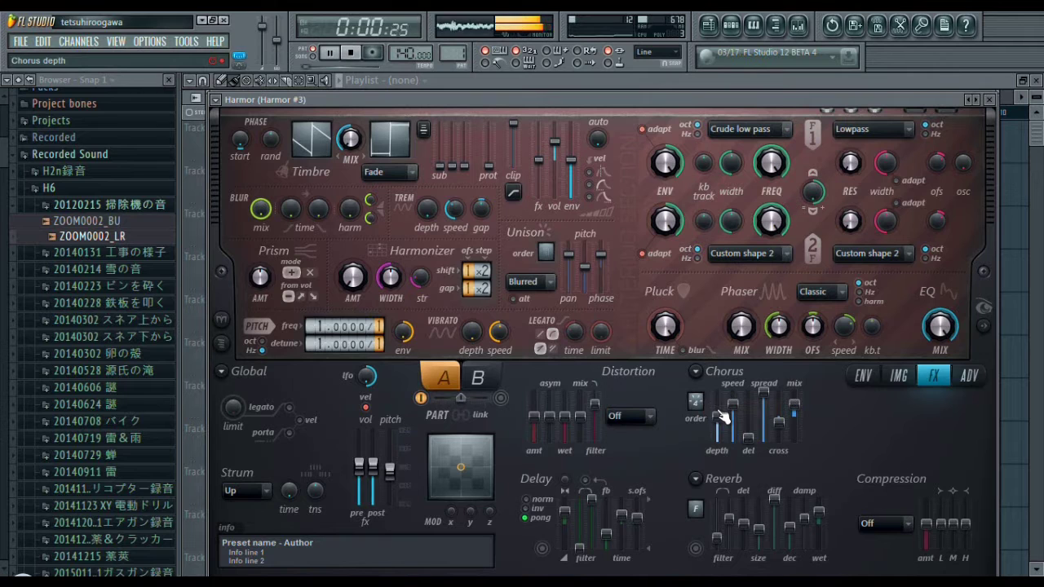
left_click(698, 373)
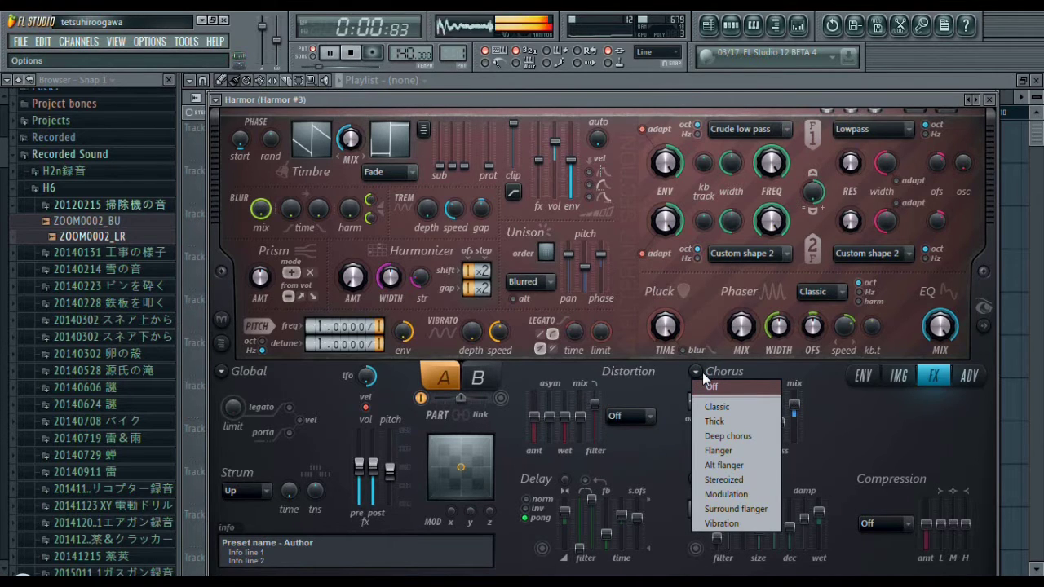
left_click(667, 381)
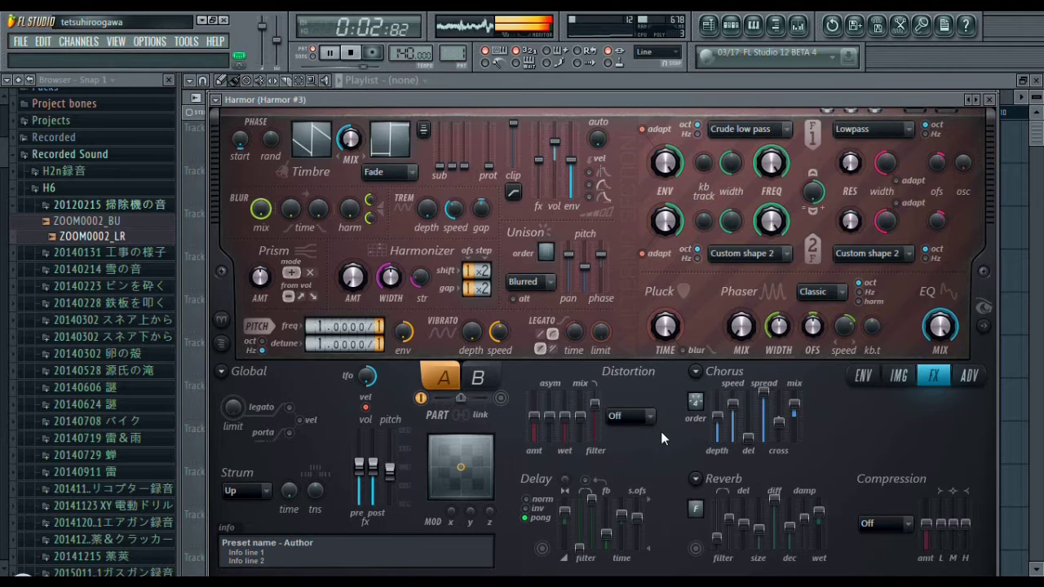
Set Harmor #3's compression to Limiting and close the instrument window.
left_click(888, 528)
left_click(879, 514)
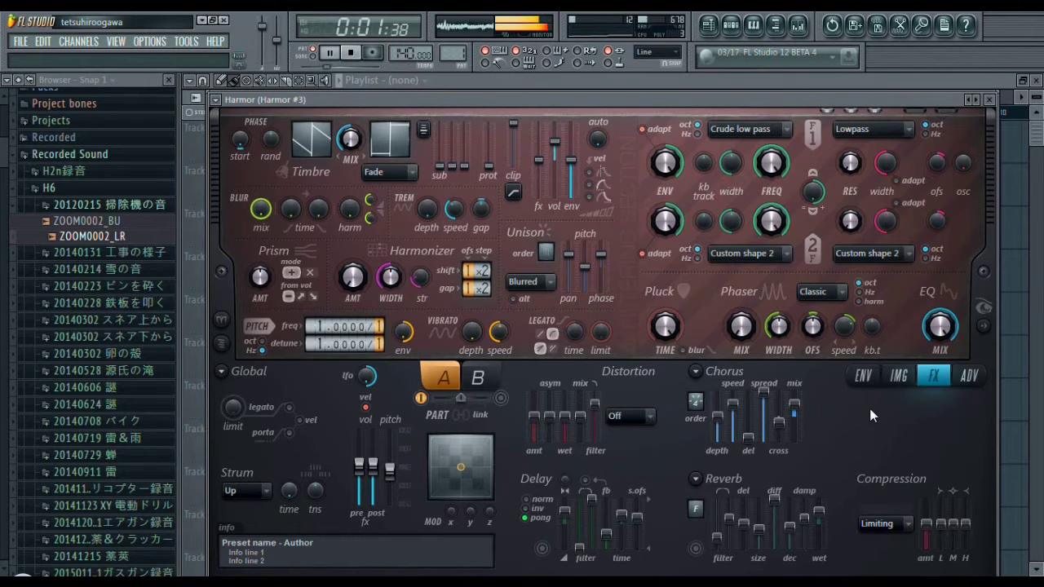
left_click(989, 100)
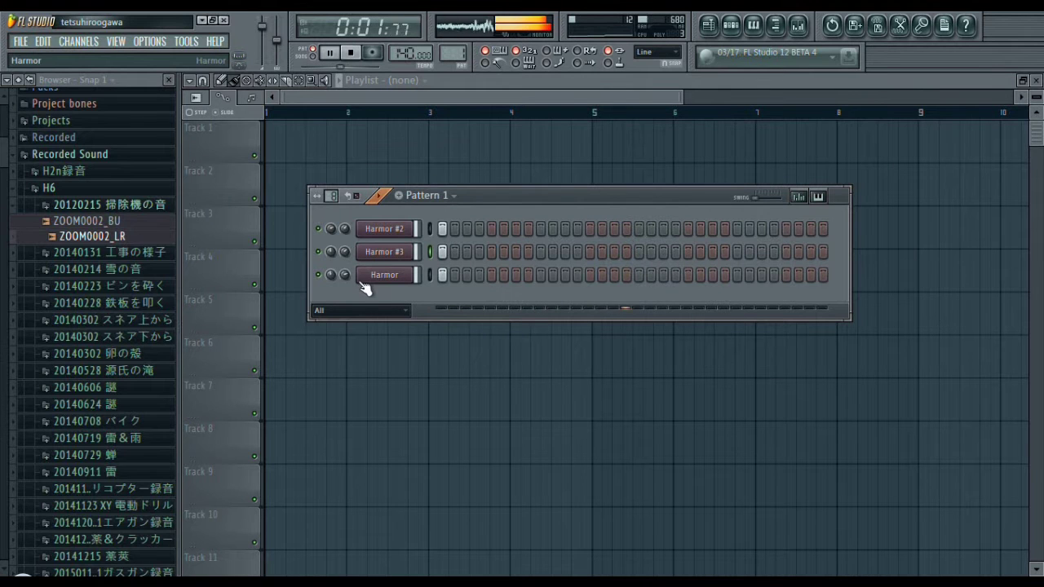
Reopen Harmor #3, switch its Chorus effect back off and close the instrument.
left_click(392, 258)
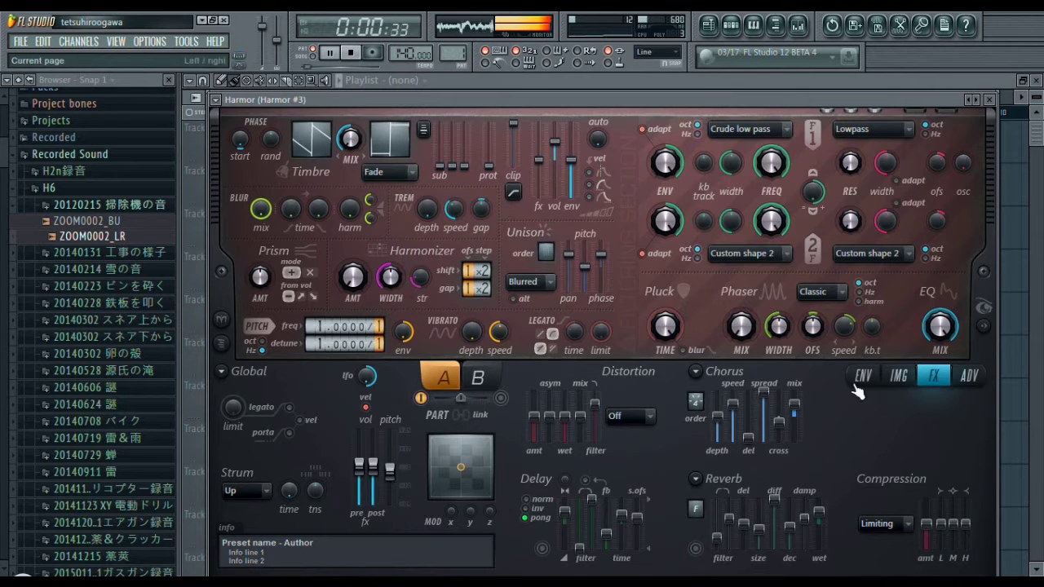
left_click(697, 372)
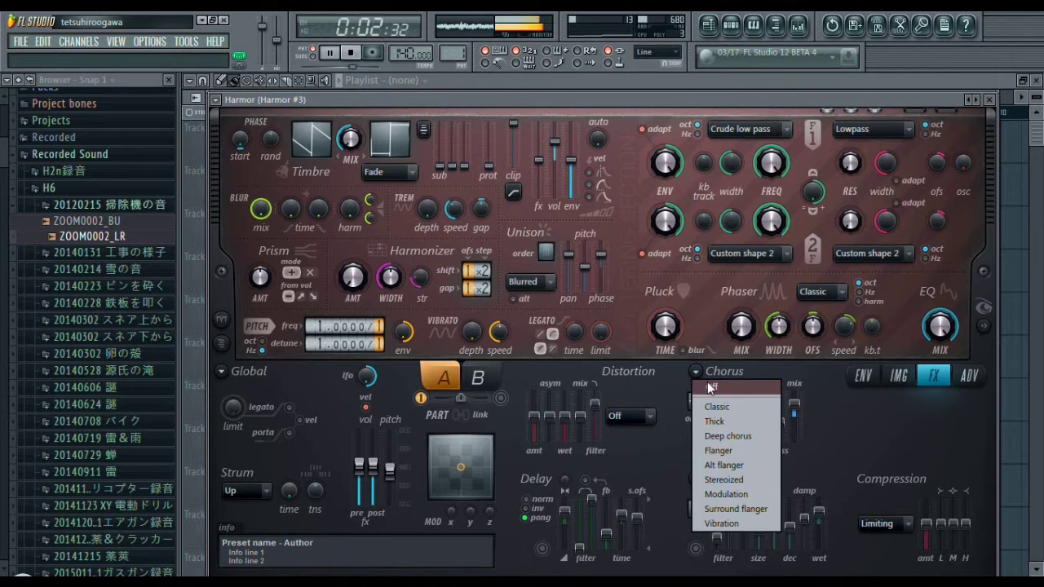
left_click(708, 388)
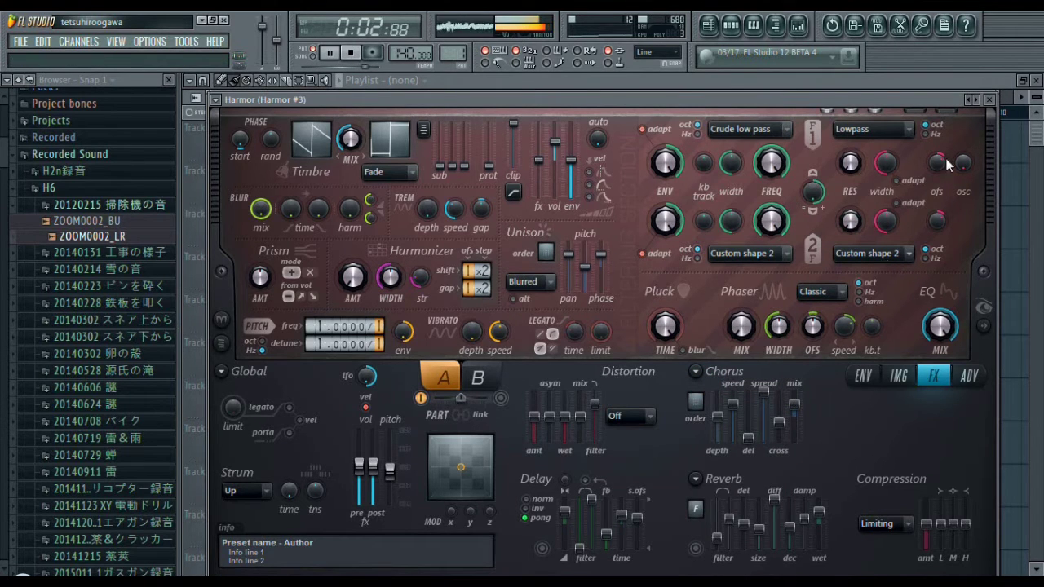
left_click(988, 100)
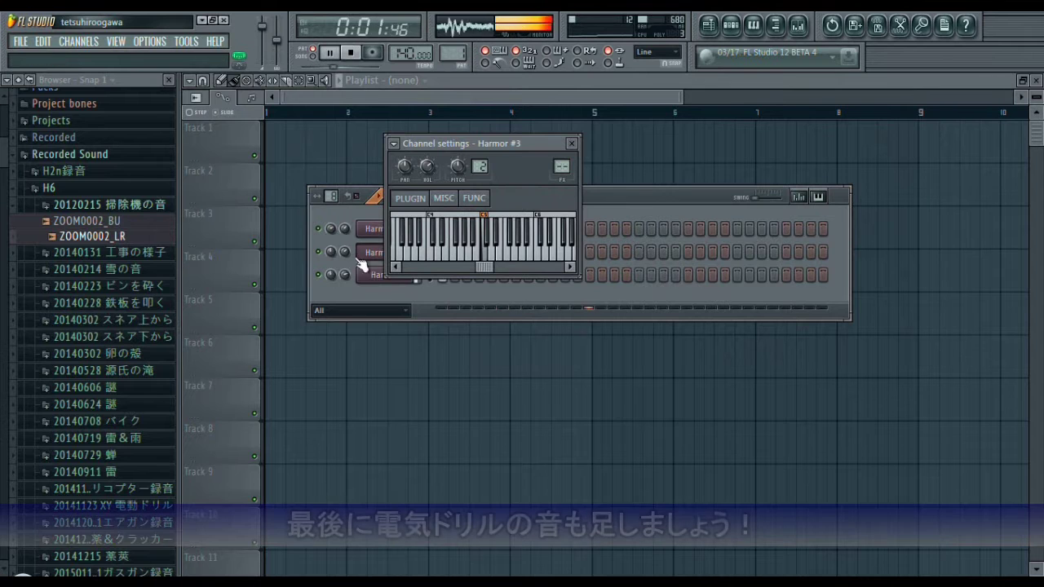
Insert a fourth Harmor channel for the drill layer, move its window fully into view and show its image section.
right_click(371, 281)
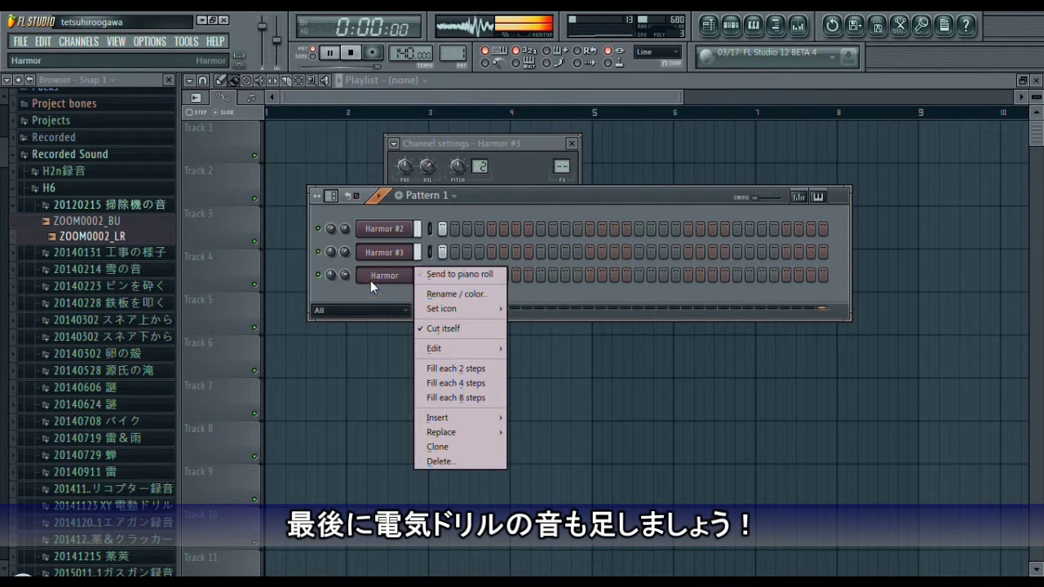
mouse_move(440, 417)
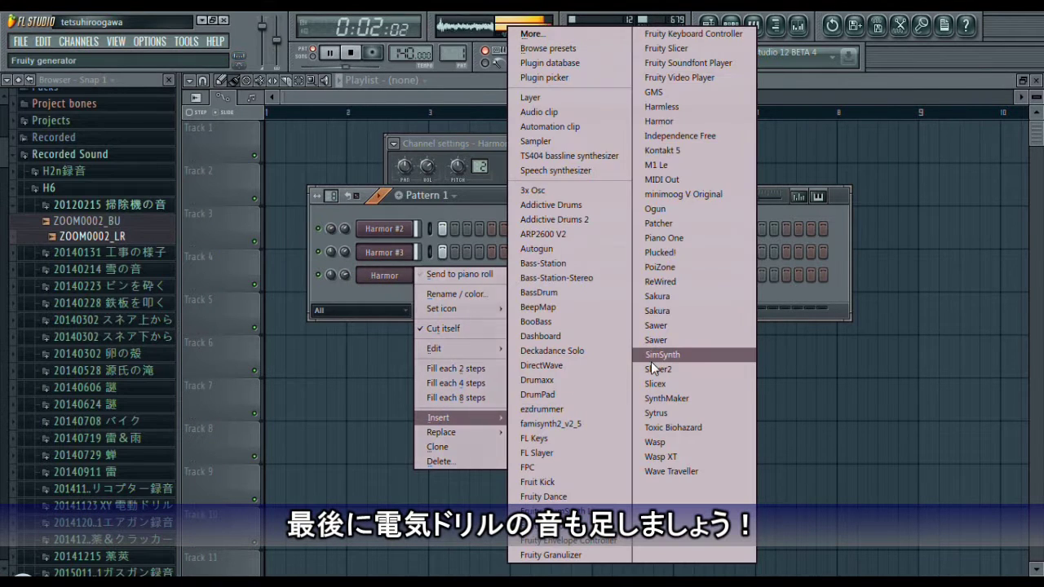
left_click(673, 123)
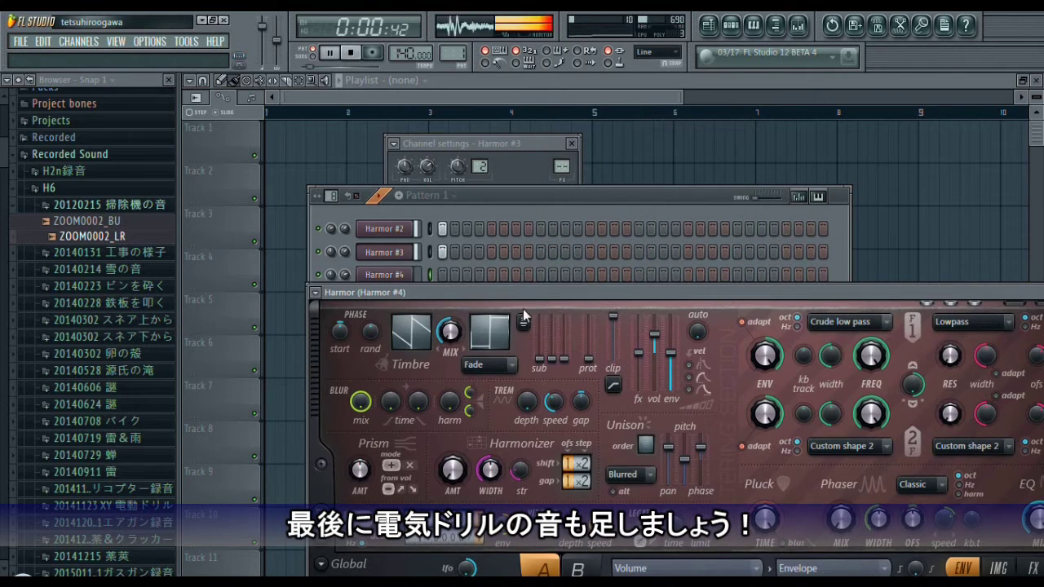
left_click_drag(528, 294, 437, 97)
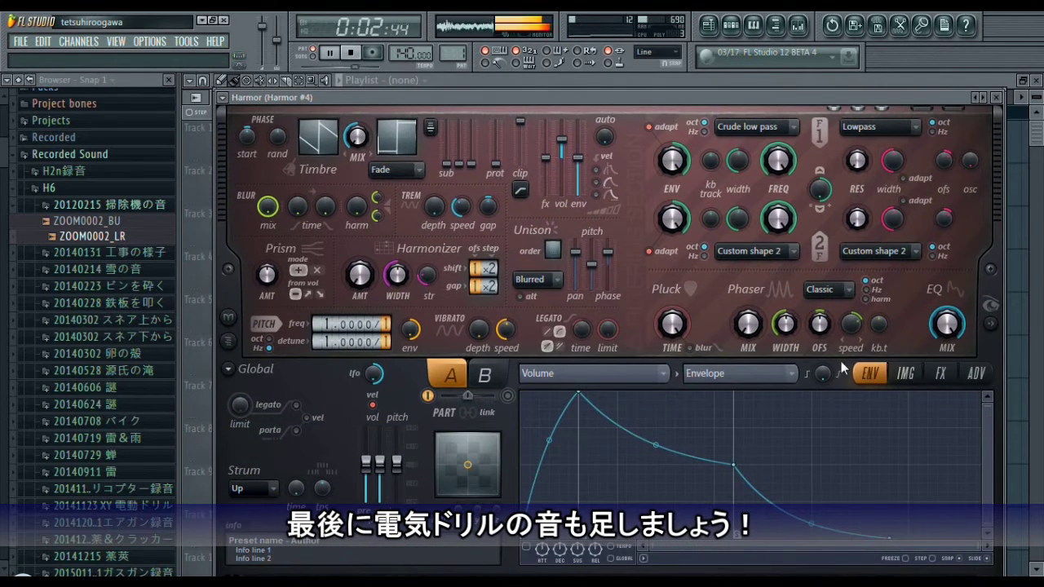
left_click(906, 373)
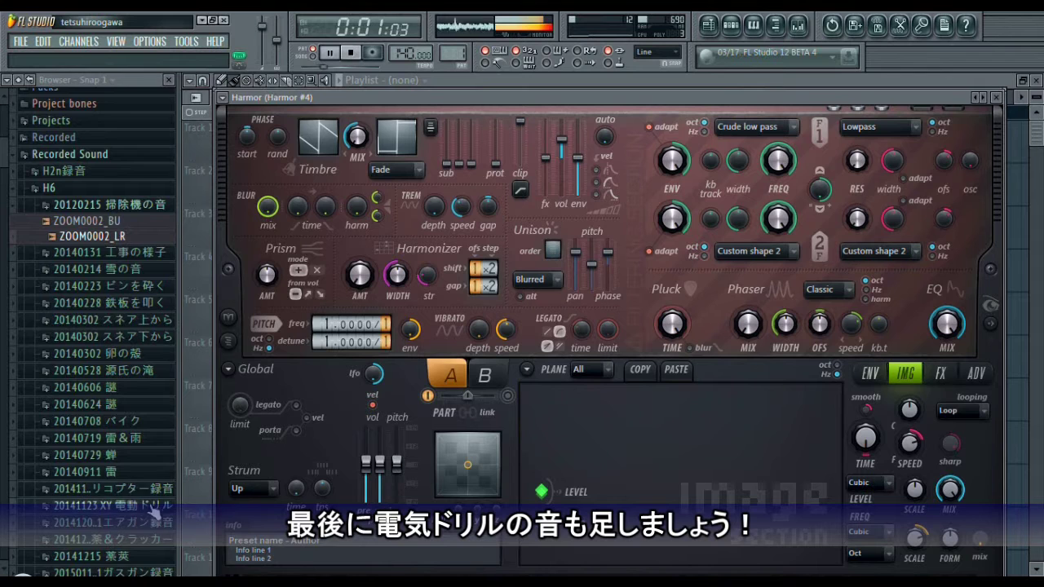
Load ZOOM0026_LR from the "20141123 XY 電動ドリル" folder into Harmor #4's image area and stop playback.
left_click(122, 505)
left_click(147, 522)
left_click_drag(145, 520, 606, 452)
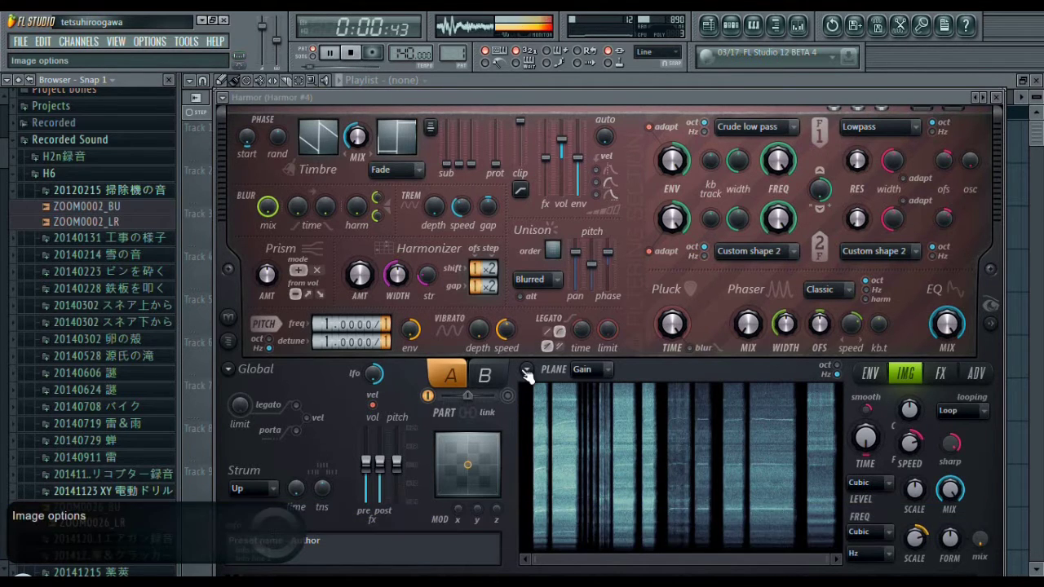
left_click(351, 53)
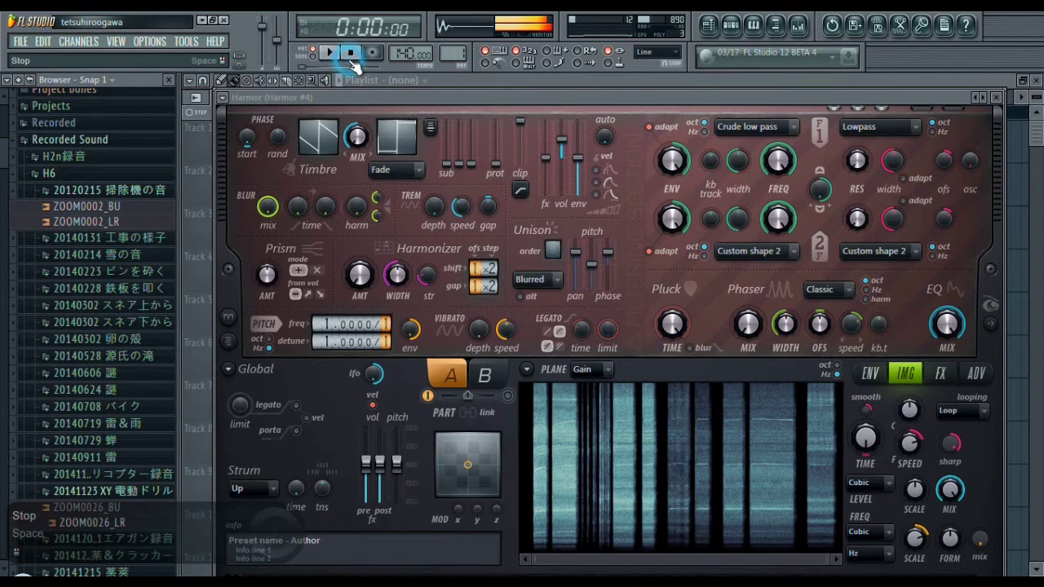
Show the channel rack, move the pattern's first active step from Harmor to Harmor #4 and start playback.
left_click(730, 24)
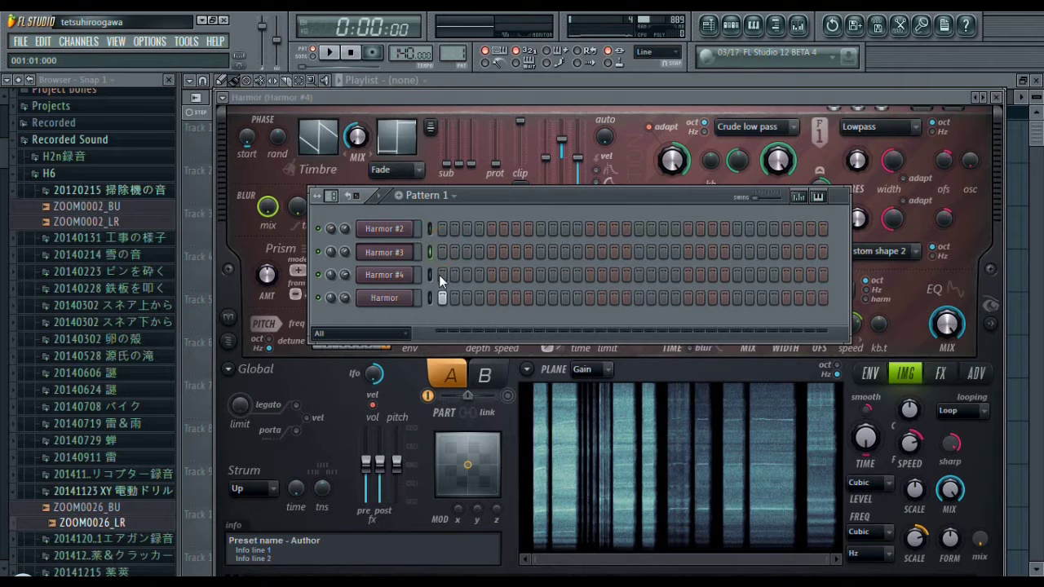
left_click(438, 299)
left_click(329, 52)
Set the viewed zone of Harmor #4's image as loop region, narrow it to a short section near the recording's start and lower the pitch slightly.
left_click(534, 499)
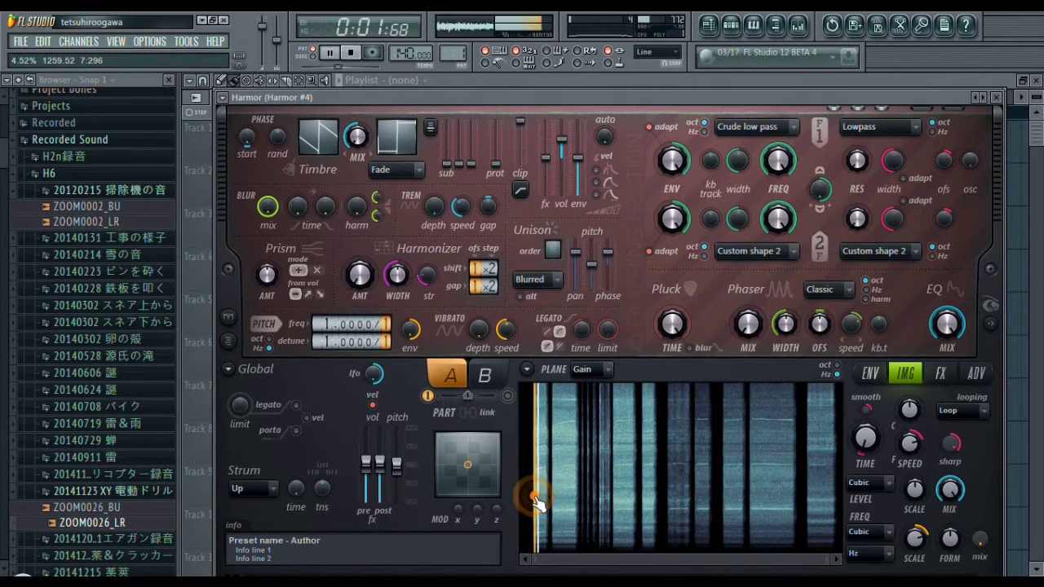
scroll(568, 559, "up", 3)
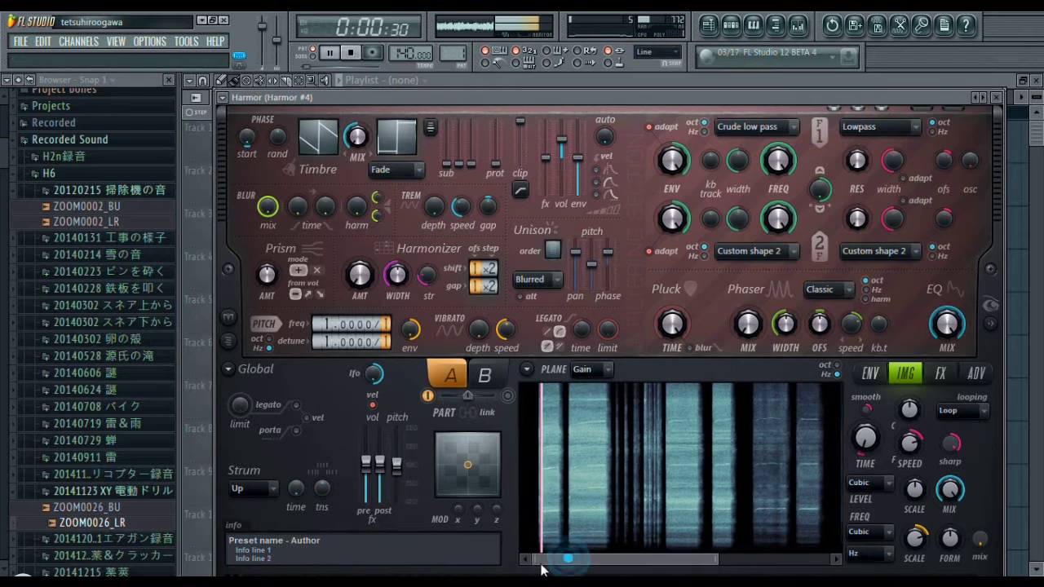
left_click(527, 370)
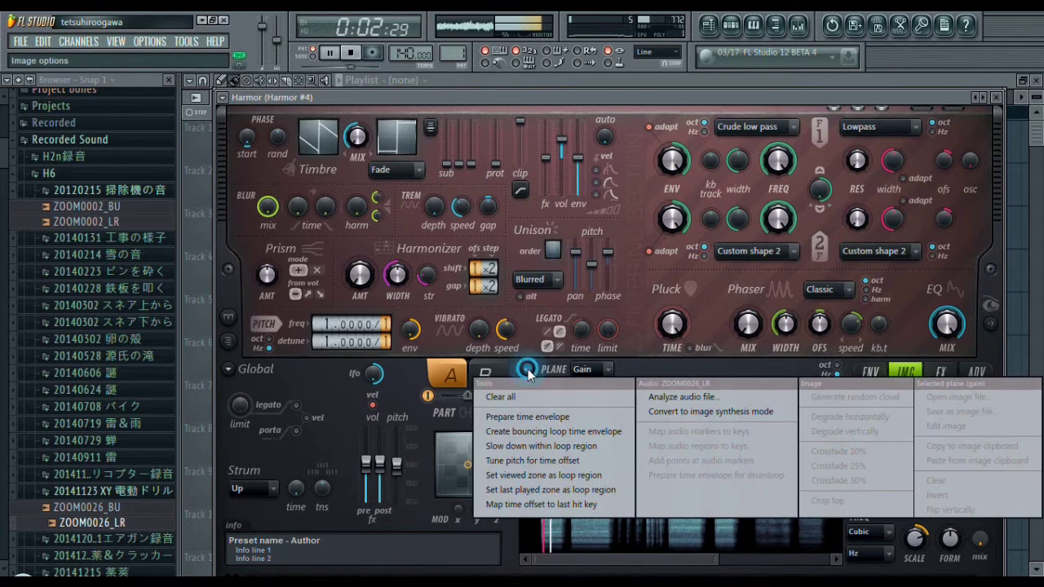
left_click(543, 475)
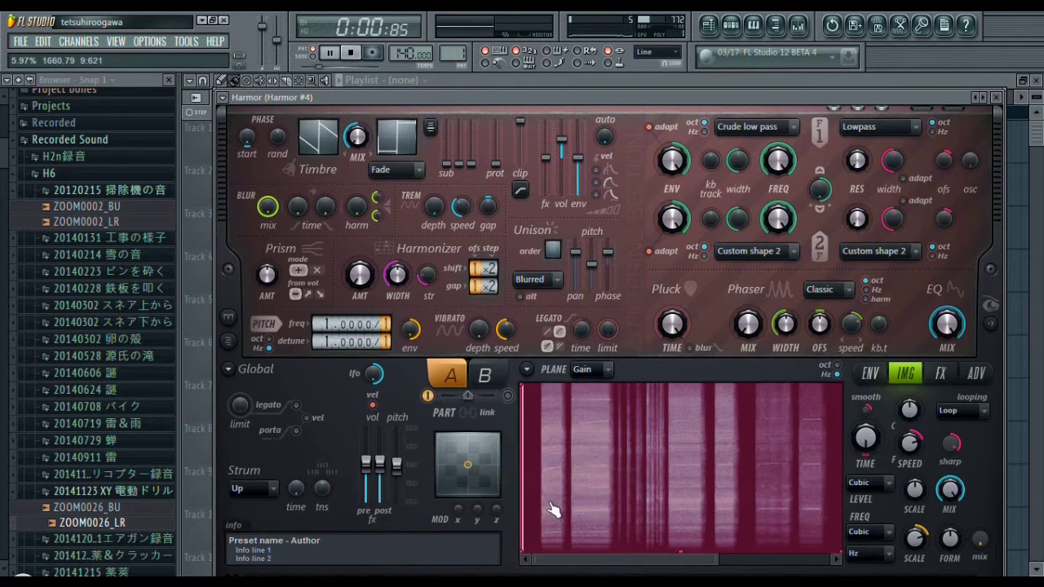
left_click_drag(524, 553, 544, 555)
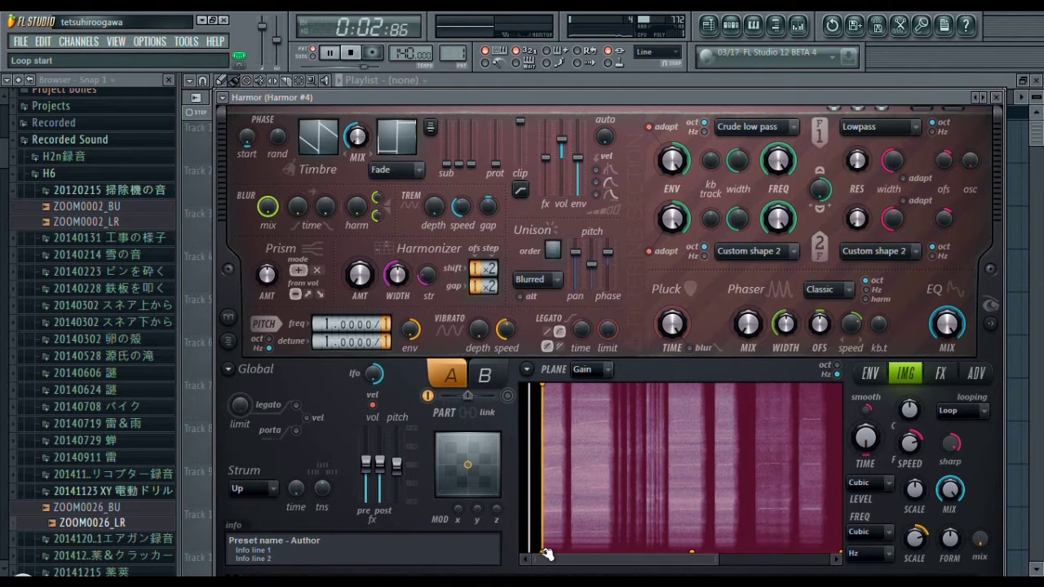
left_click_drag(843, 554, 571, 532)
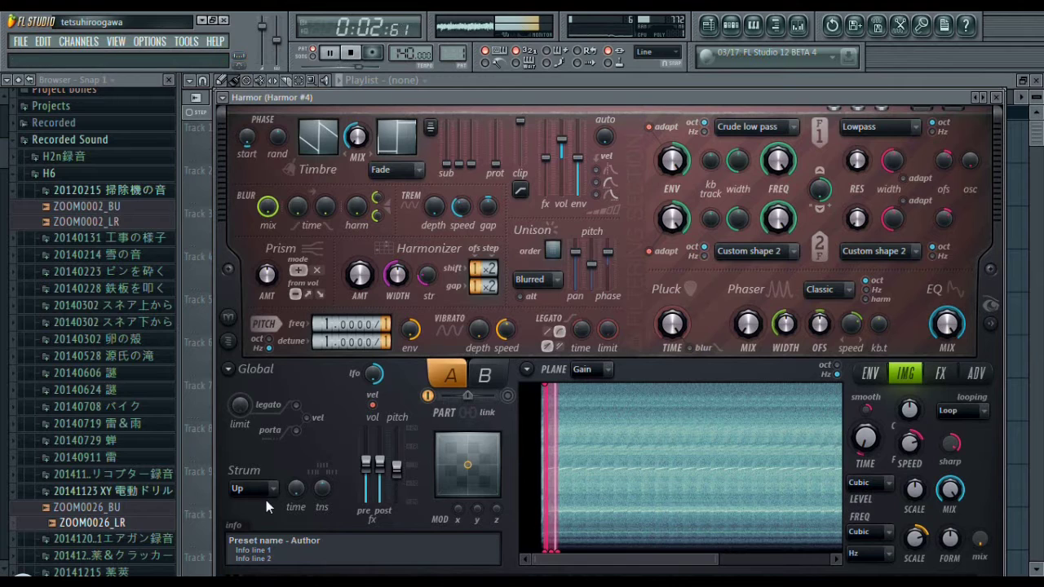
left_click_drag(396, 468, 396, 474)
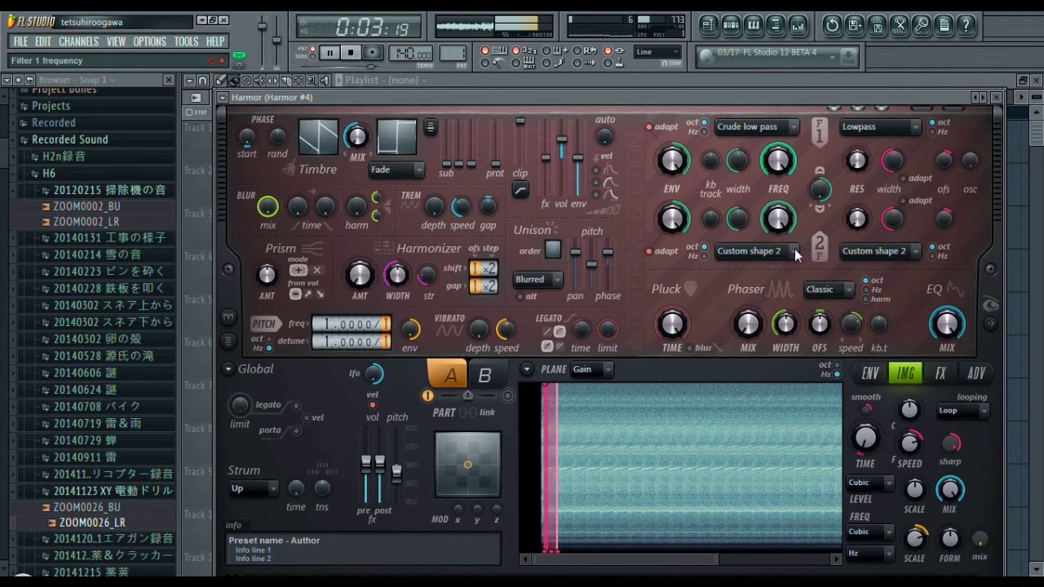
Try the Classic and Thick chorus presets on Harmor #4 and settle on Stereoized.
left_click(940, 373)
left_click(697, 371)
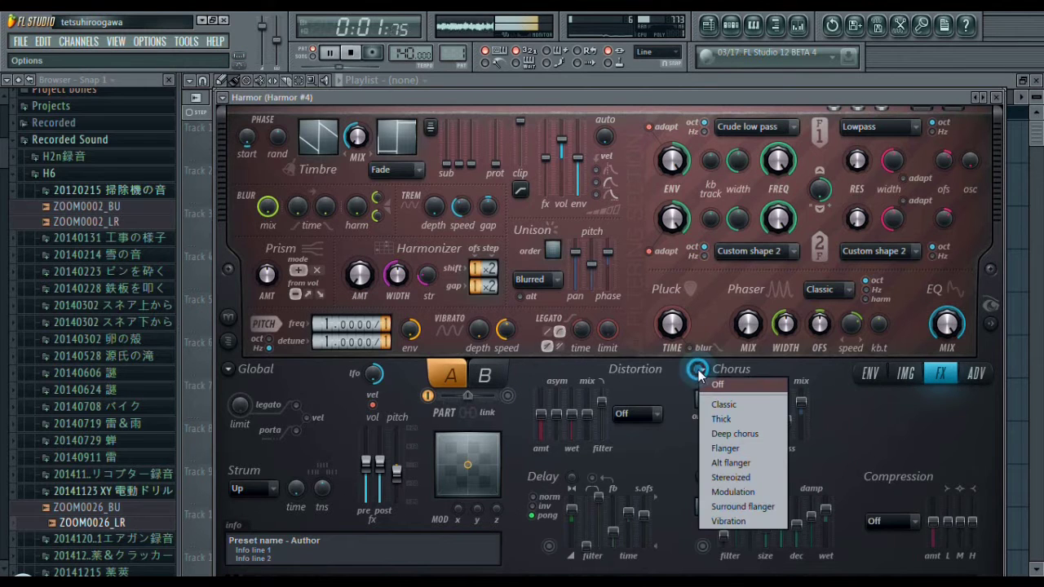
left_click(723, 404)
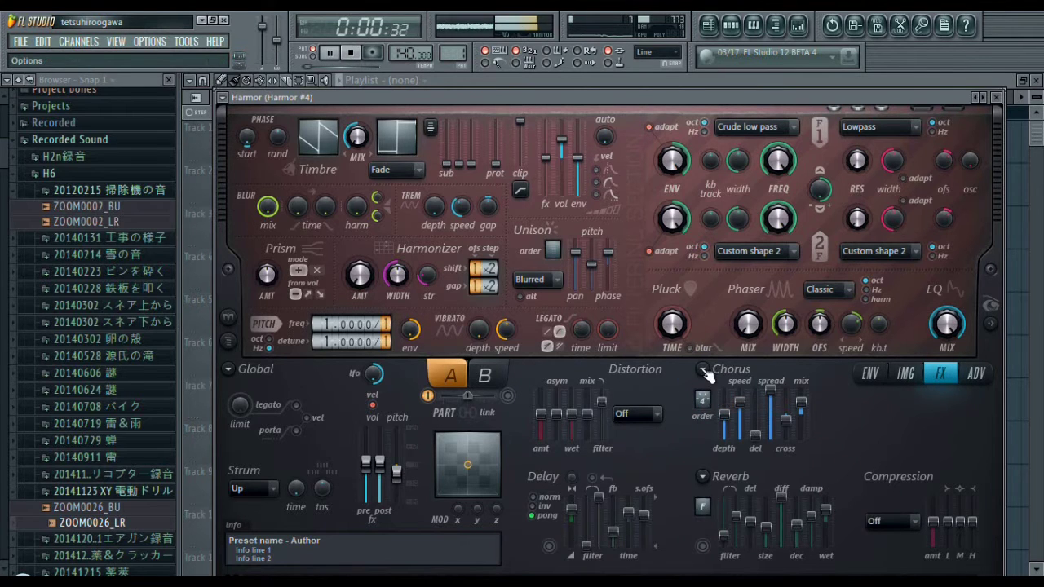
left_click(702, 371)
left_click(736, 431)
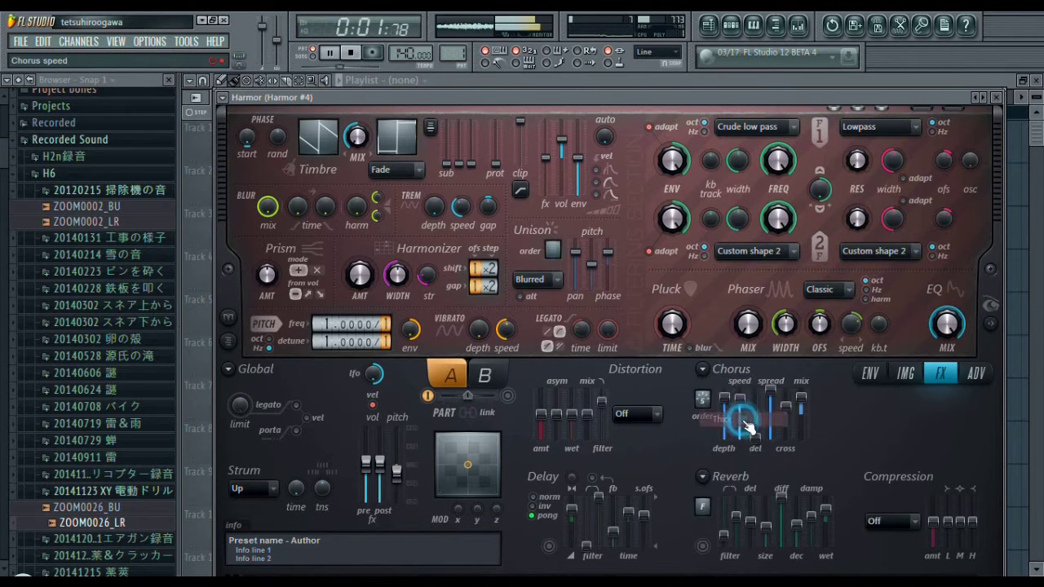
left_click(701, 371)
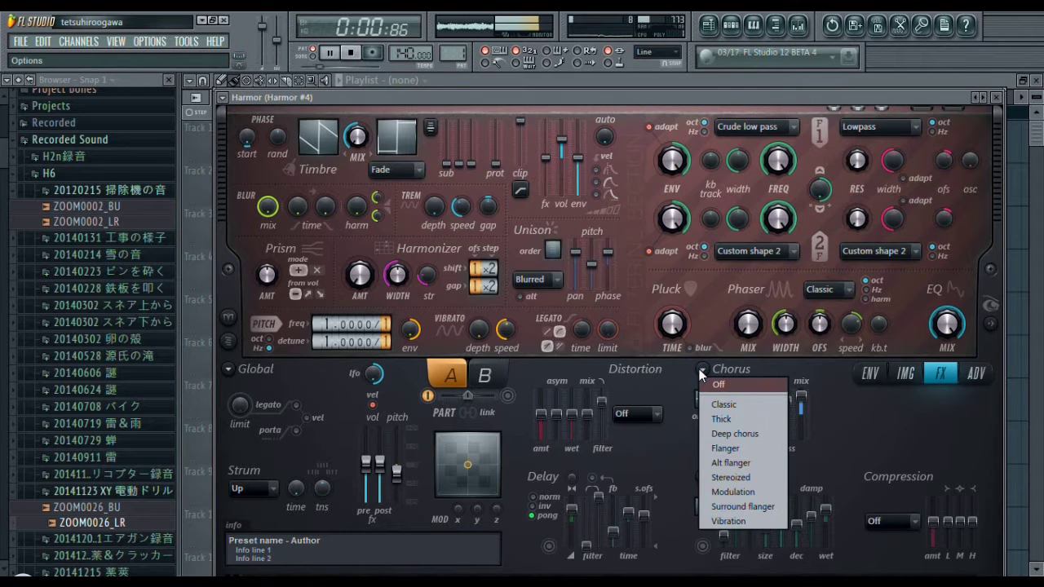
left_click(717, 480)
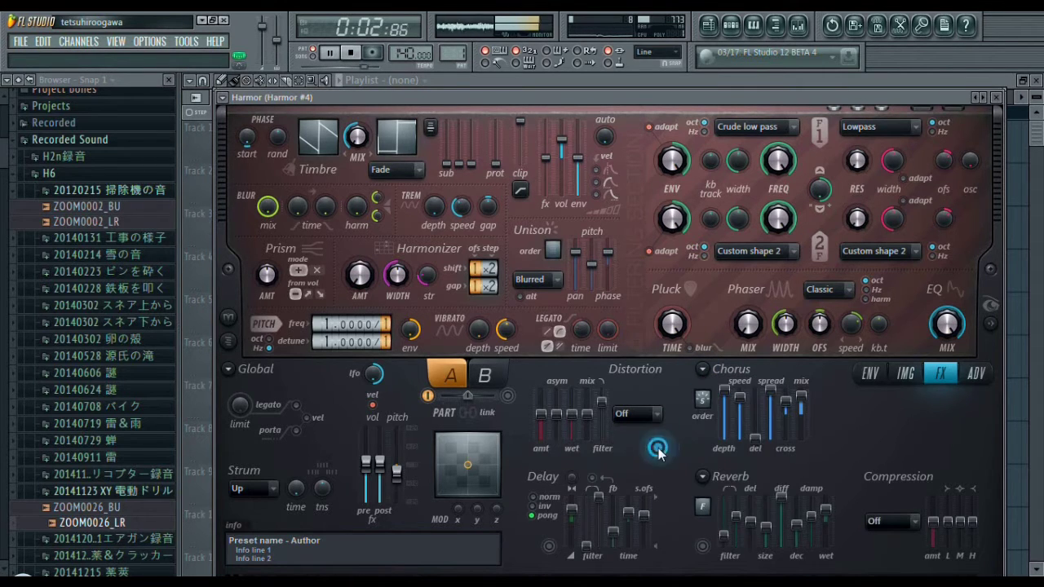
Set Harmor #4's distortion to Cube and its compression to Warming, and close the instrument window.
left_click(653, 415)
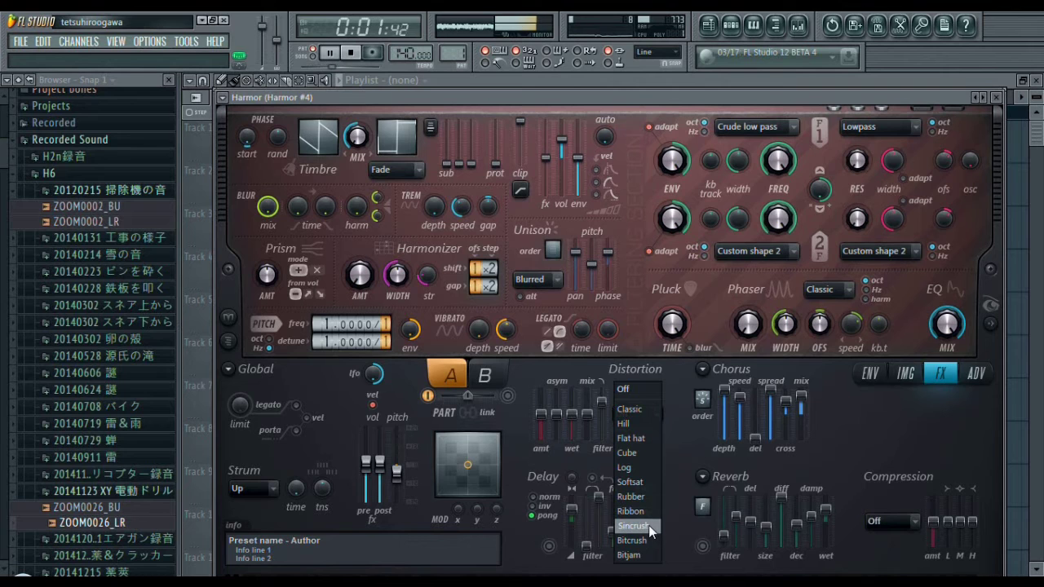
left_click(642, 453)
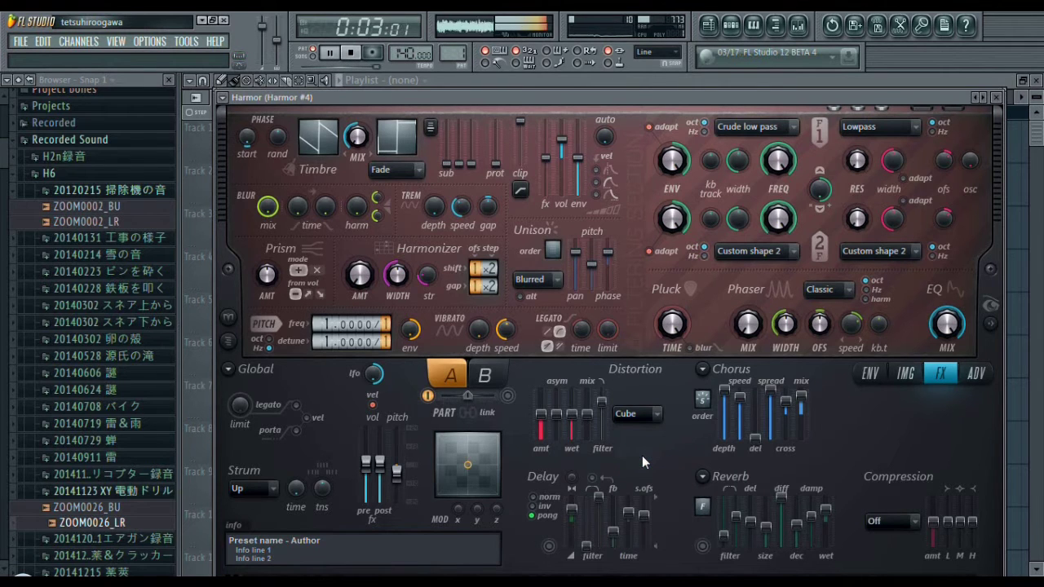
left_click(887, 522)
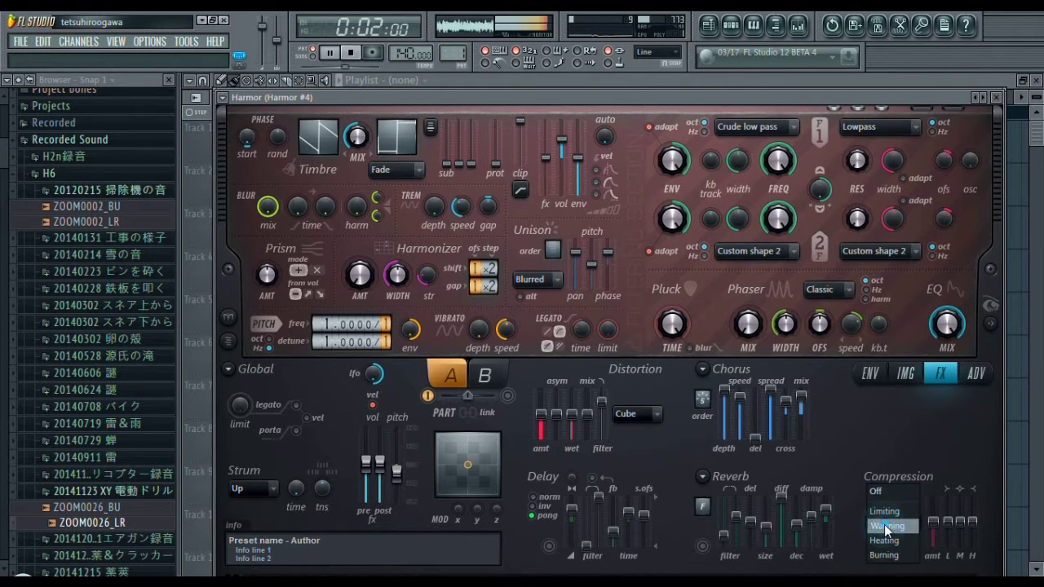
left_click(887, 526)
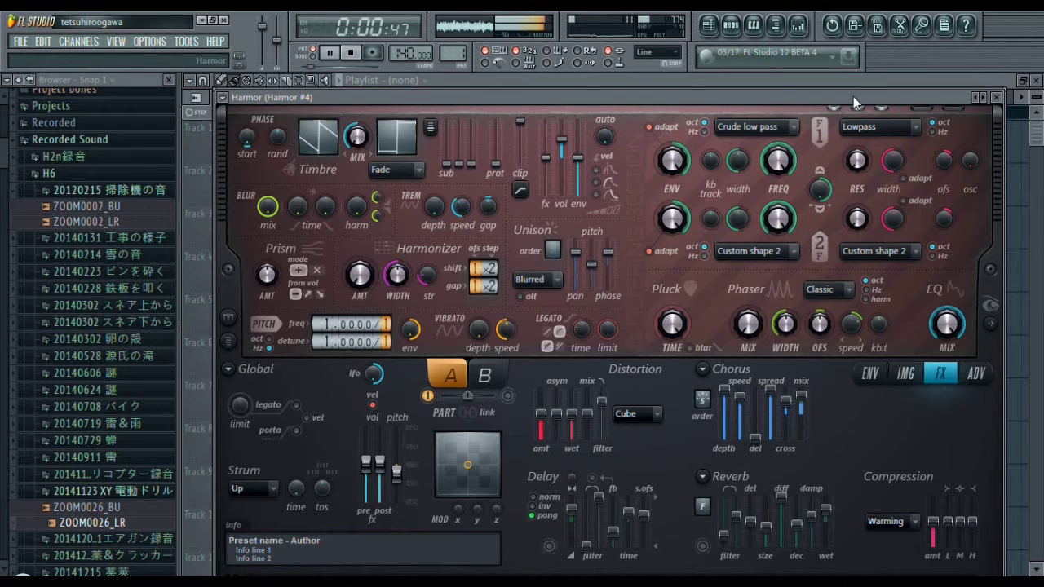
left_click(996, 97)
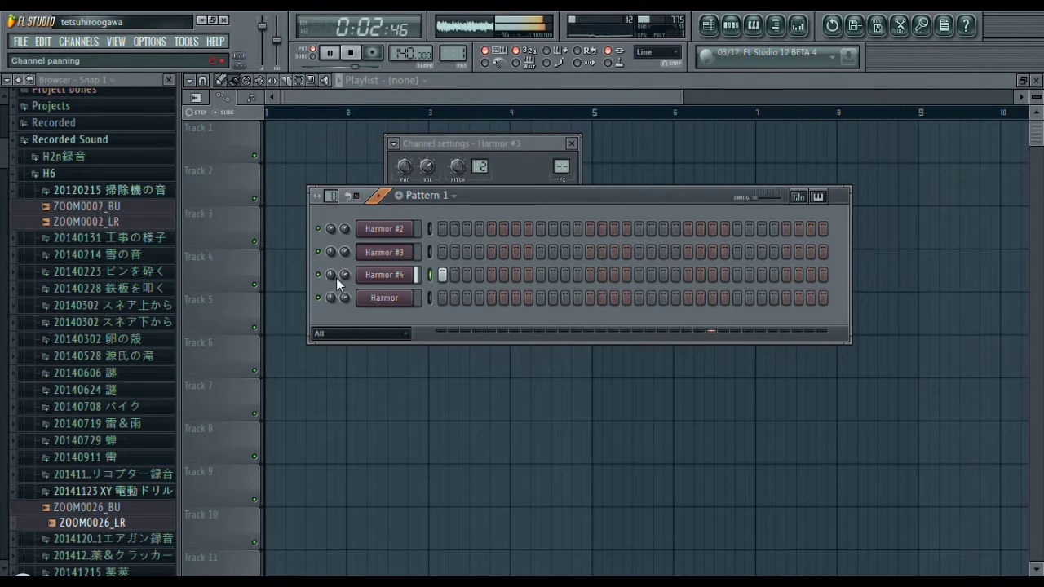
Activate the first step on Harmor, Harmor #3 and Harmor #2 too, and adjust the channel volumes of Harmor #4 and Harmor #3.
left_click_drag(350, 275, 351, 295)
left_click(442, 298)
left_click(450, 253)
left_click(443, 253)
left_click(439, 229)
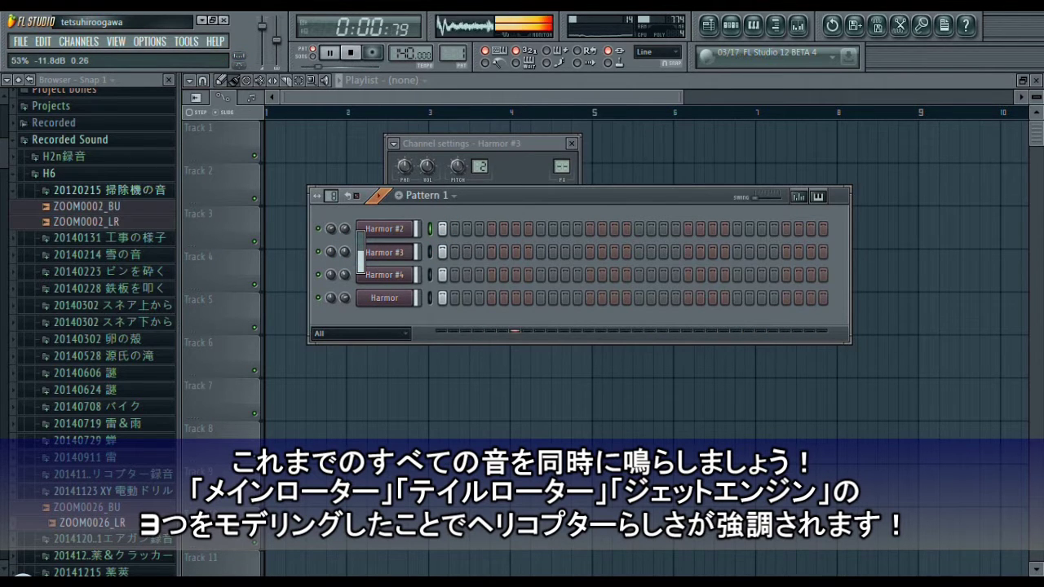
left_click_drag(344, 251, 345, 271)
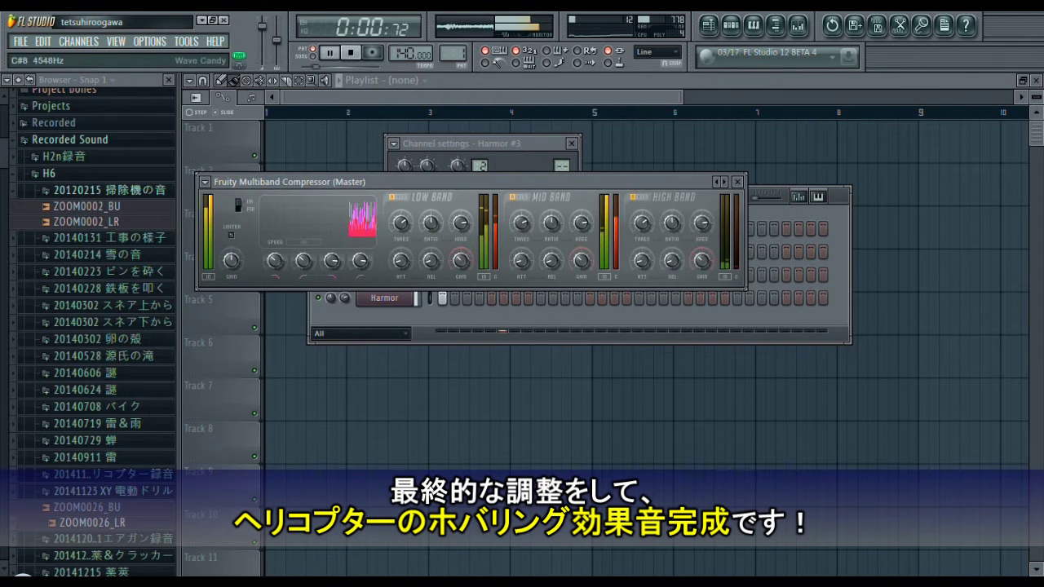
Load the Mastering 2.4dB preset in the master's Fruity Multiband Compressor and move its window below the channel rack.
right_click(716, 182)
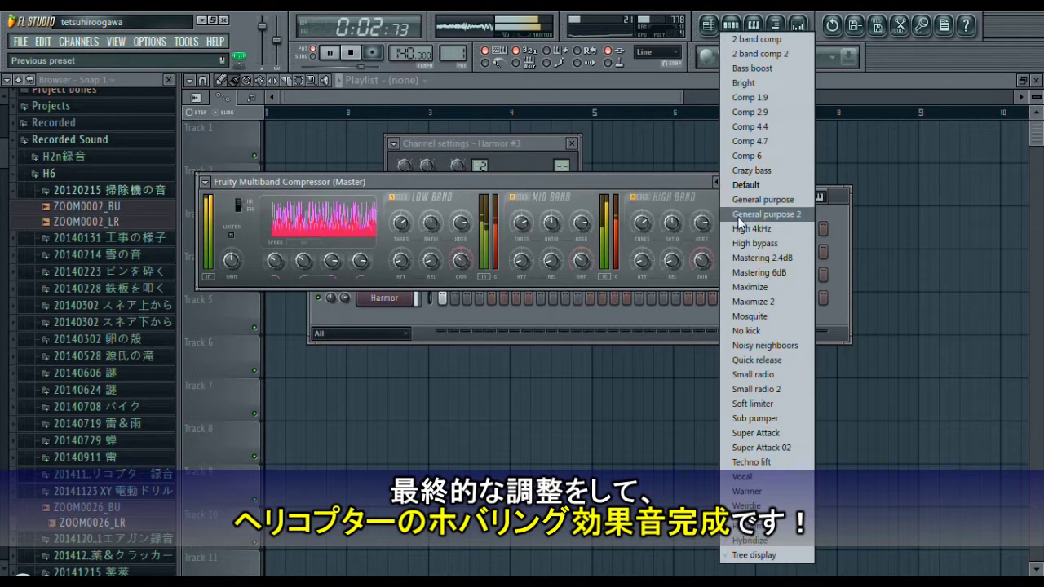
left_click(752, 257)
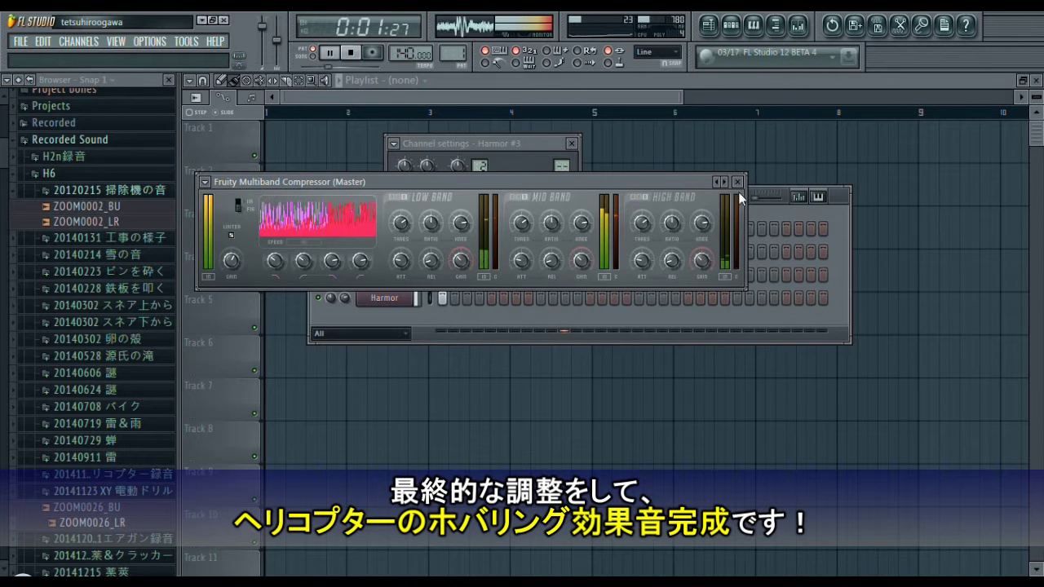
left_click_drag(698, 182, 802, 378)
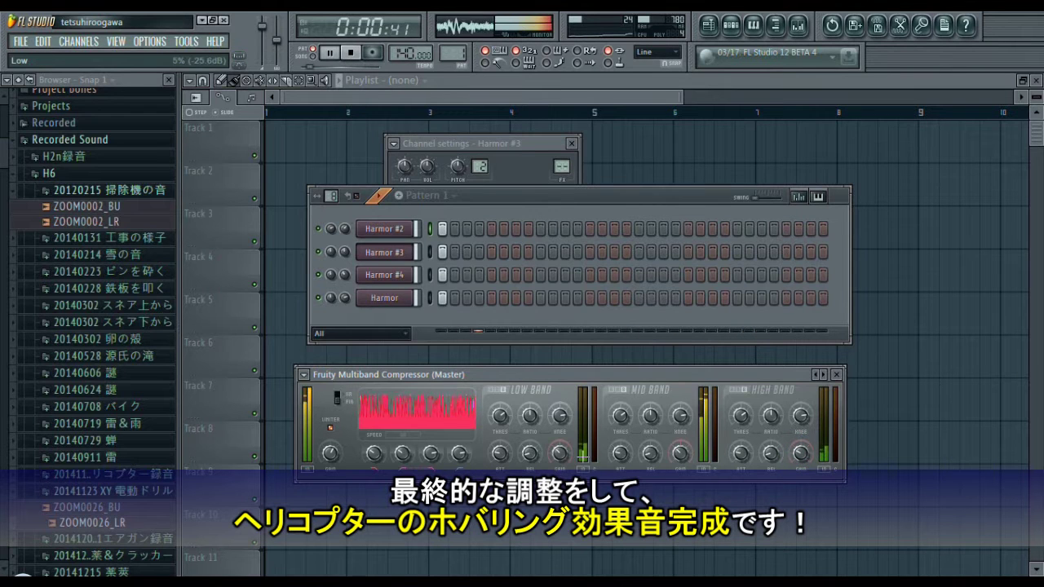
Fine-tune the compressor's main gain and band crossover frequencies, and set the mid band's gain to -0.7 dB.
left_click_drag(330, 453, 330, 456)
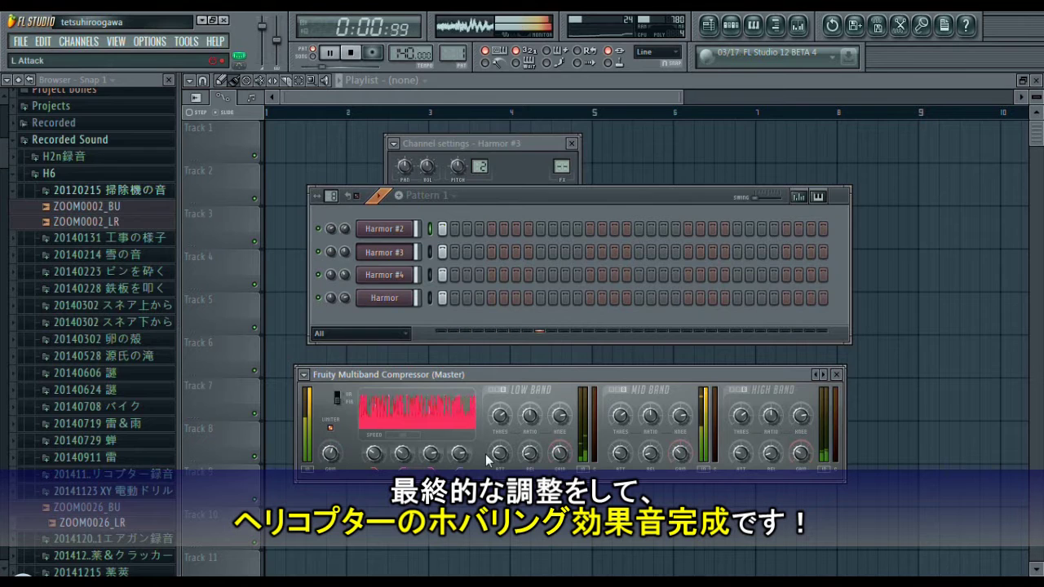
left_click_drag(680, 454, 681, 456)
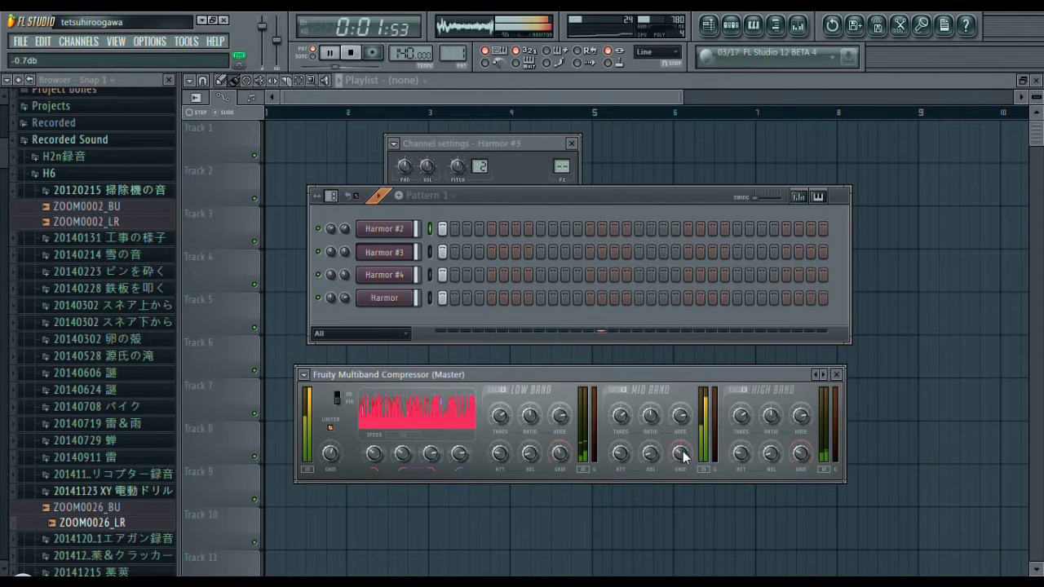
left_click_drag(374, 453, 373, 445)
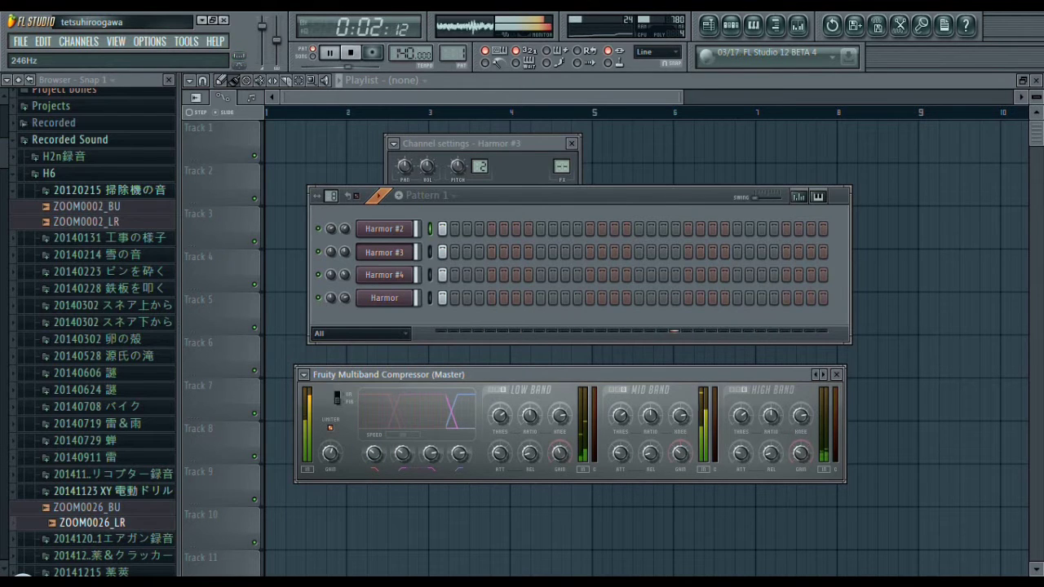
left_click_drag(399, 453, 430, 458)
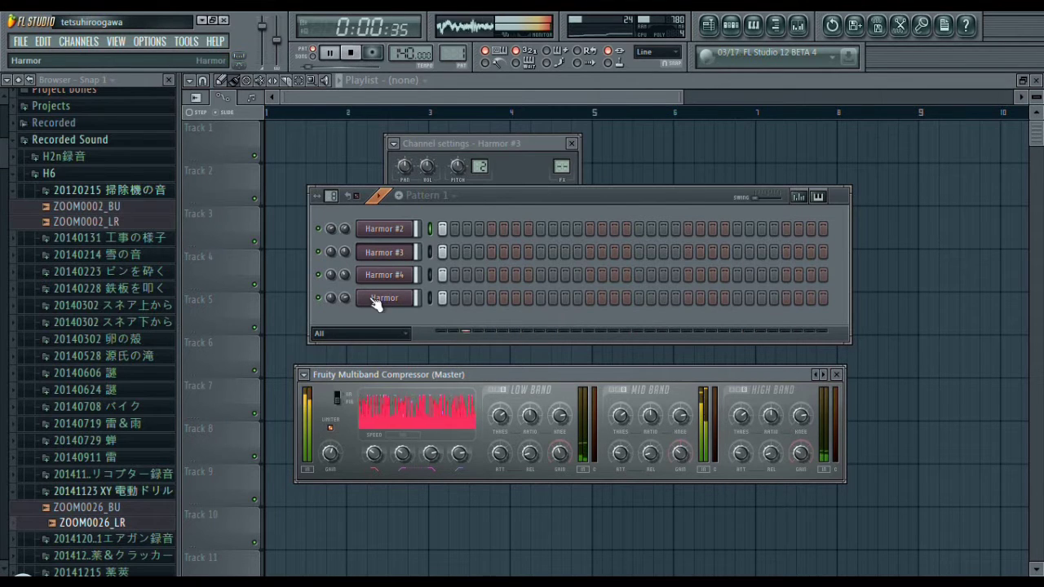
Rebalance the Harmor channel volumes, restart playback to hear the finished mix and stop it.
left_click_drag(345, 229, 344, 298)
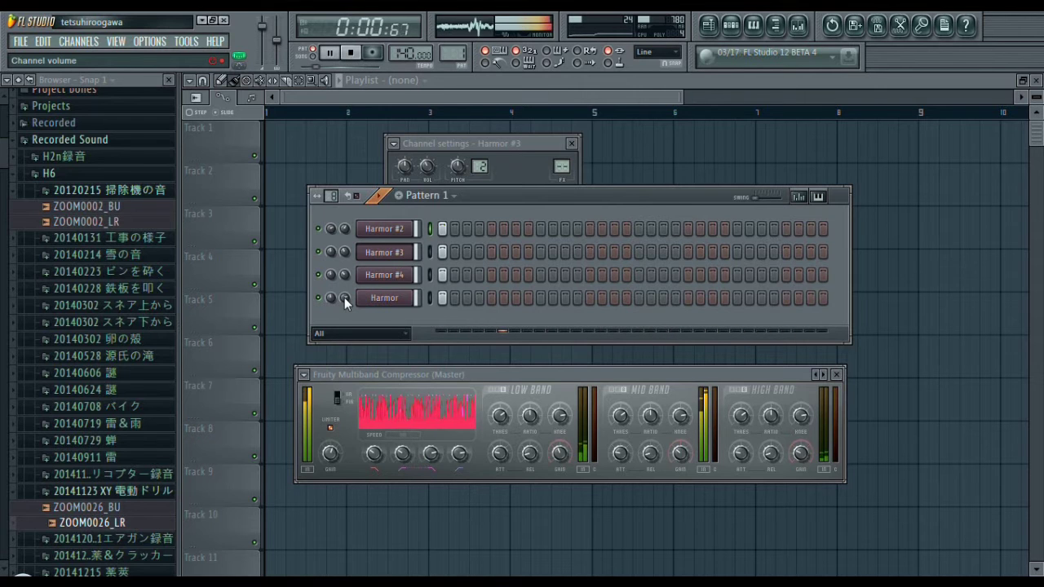
key("space")
key("space")
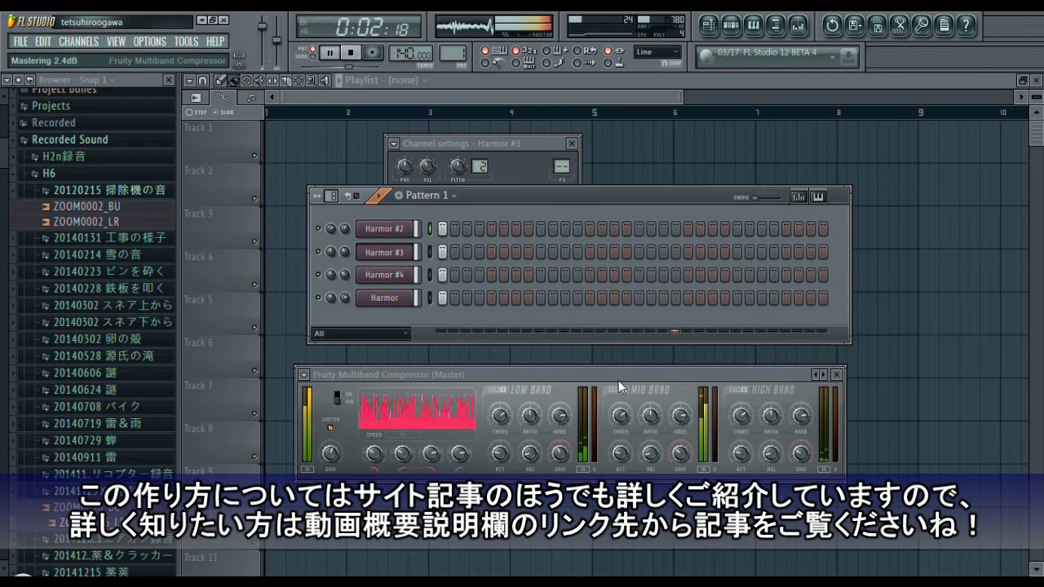
key("space")
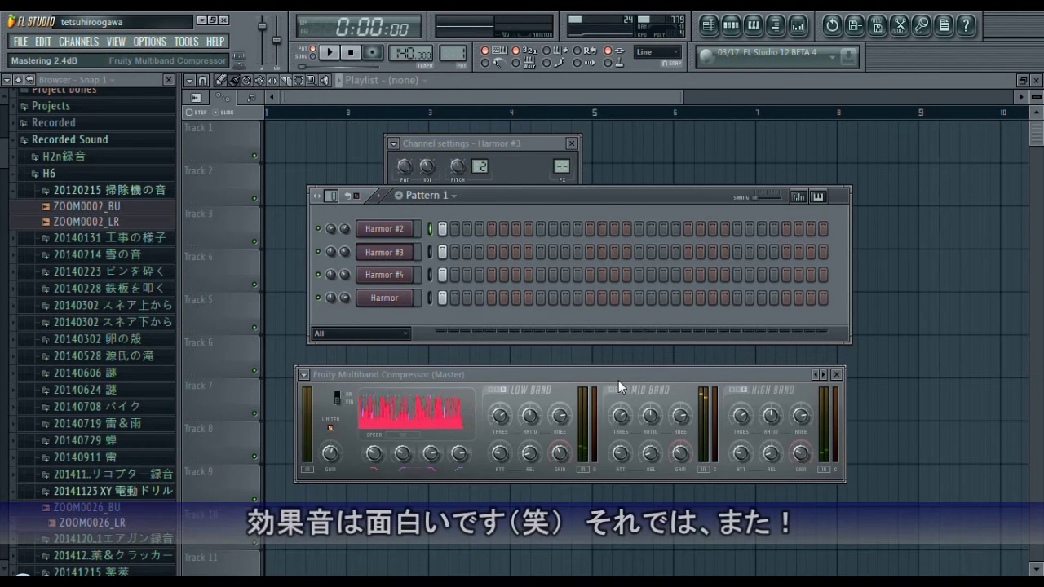